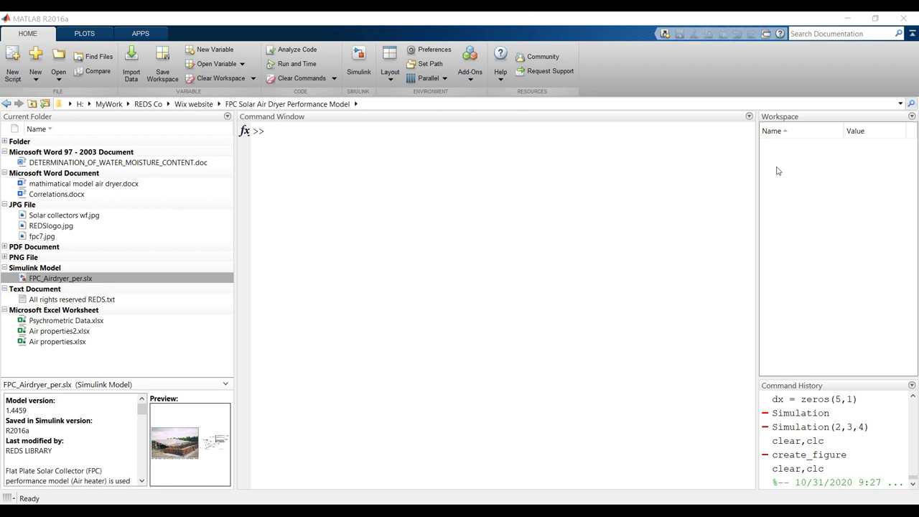
Check the current folder's path, its parent folders and the grouping option of the file listing.
left_click(900, 104)
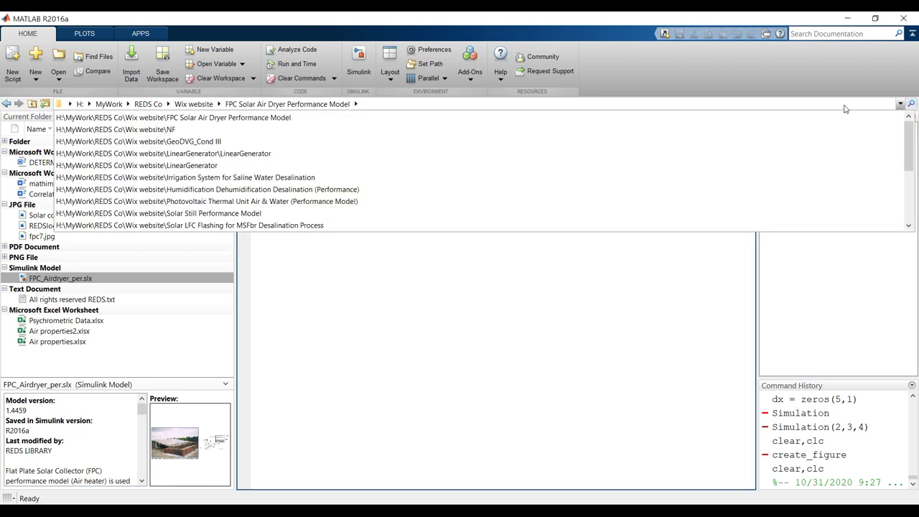
left_click(429, 357)
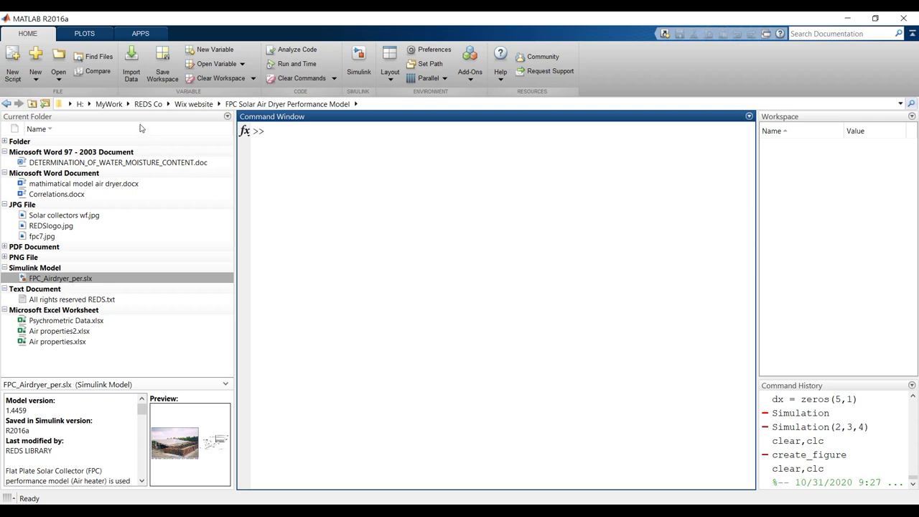
left_click(129, 104)
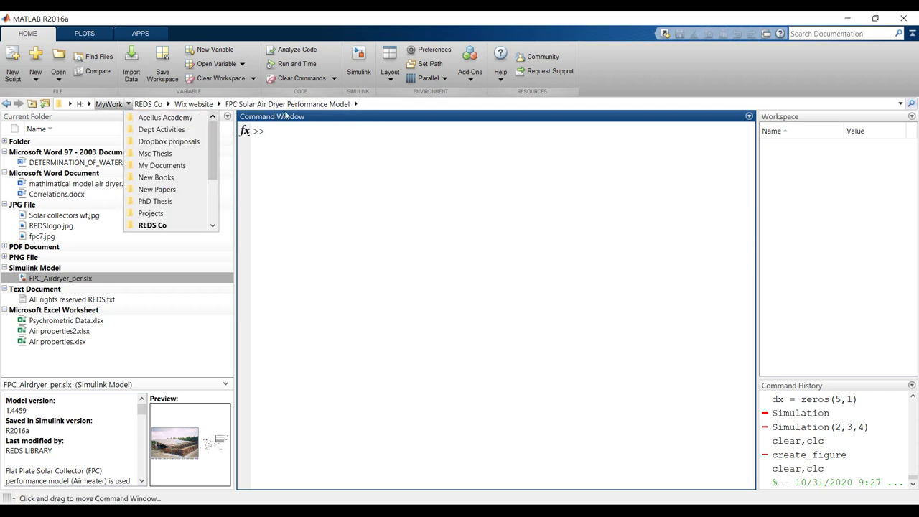
left_click(327, 252)
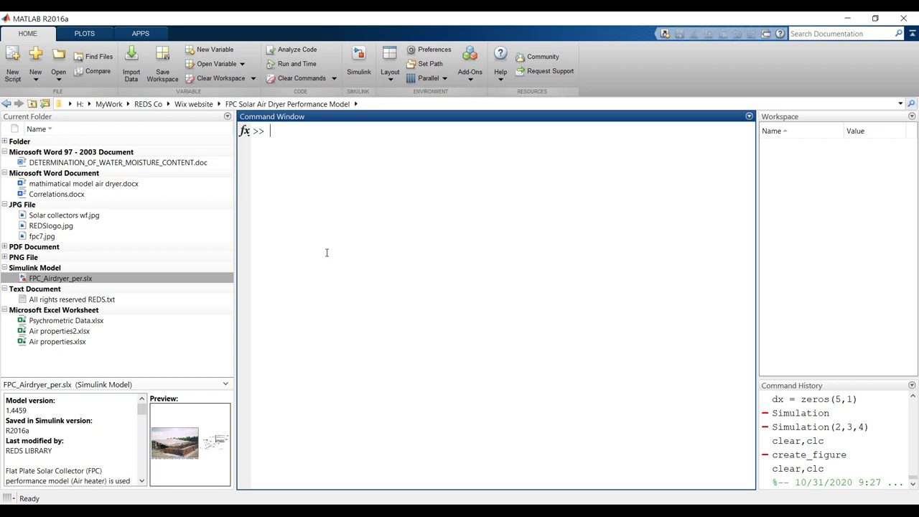
left_click(415, 103)
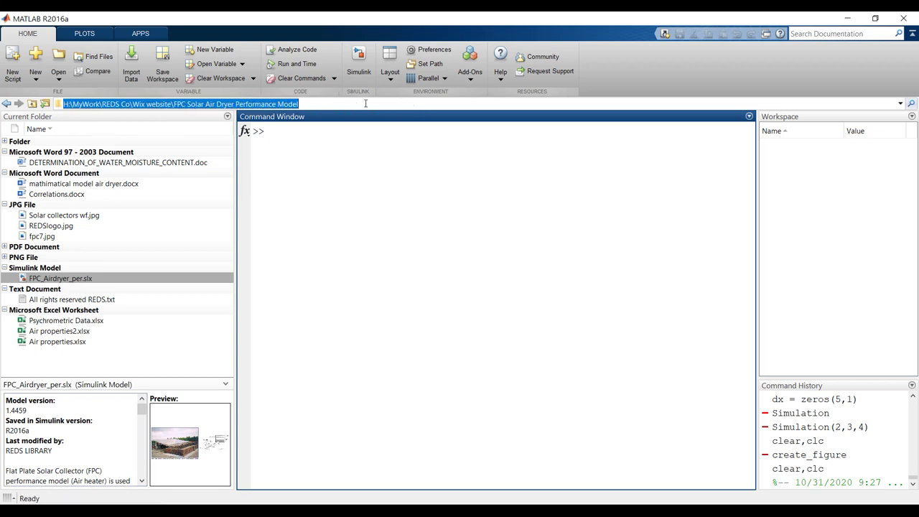
left_click(227, 116)
mouse_move(311, 213)
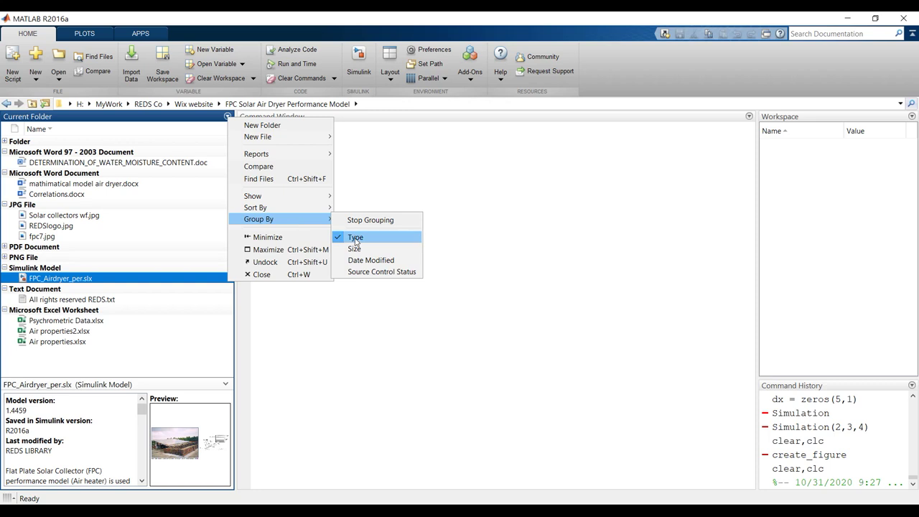
left_click(381, 376)
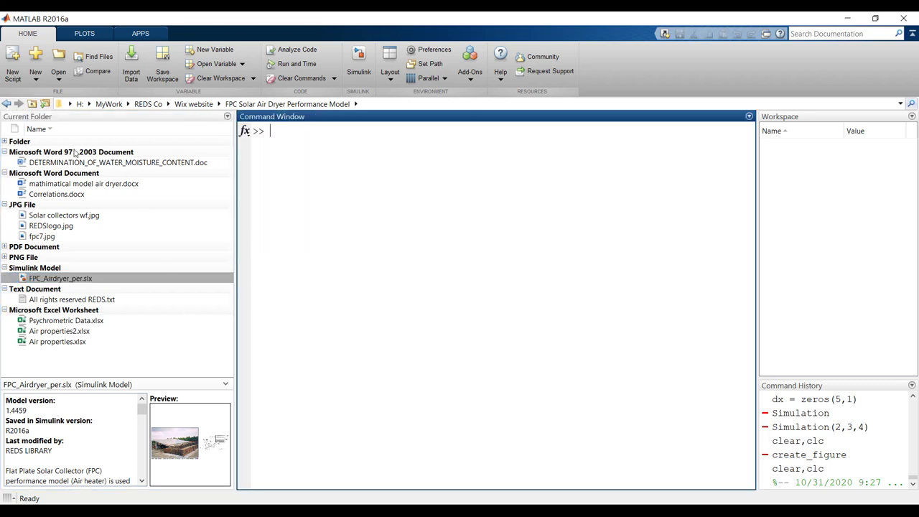
Collapse the Microsoft Word Document and JPG File groups and go through the Excel worksheets in the current folder.
left_click(5, 175)
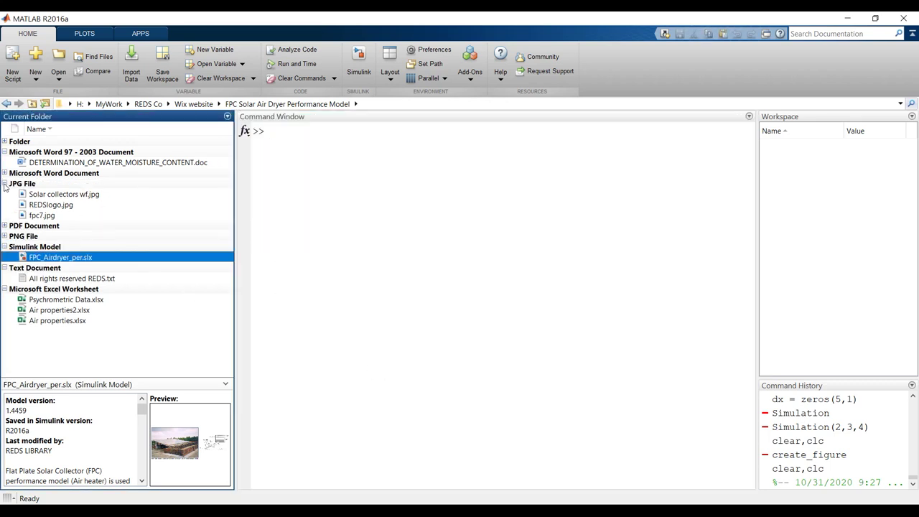
left_click(5, 184)
left_click(49, 269)
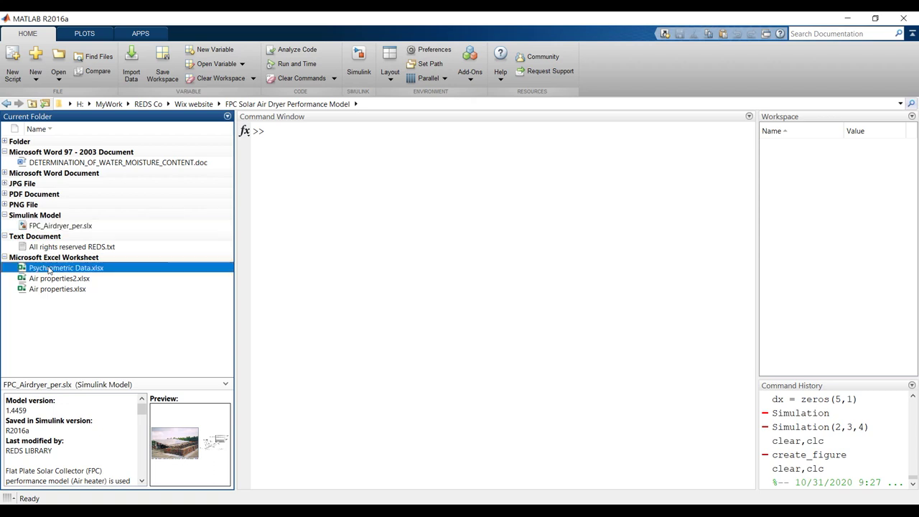
left_click(54, 280)
left_click(55, 291)
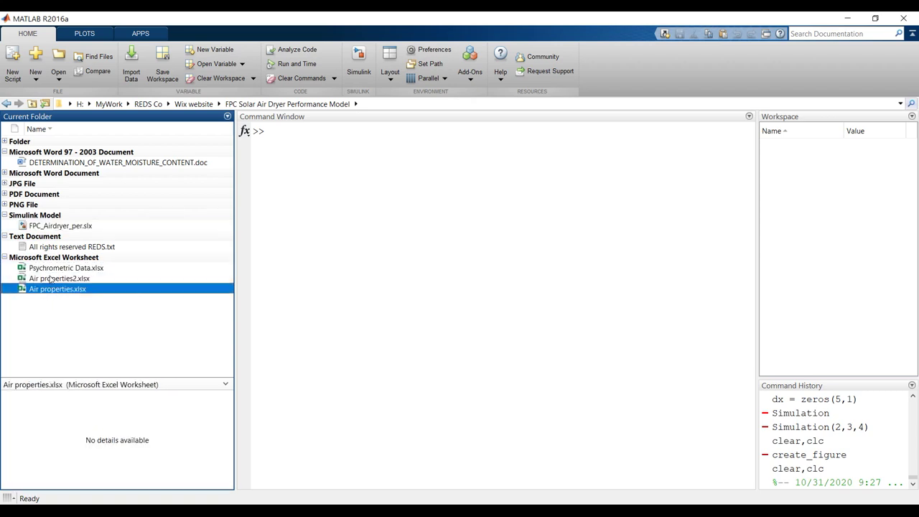
left_click(49, 268)
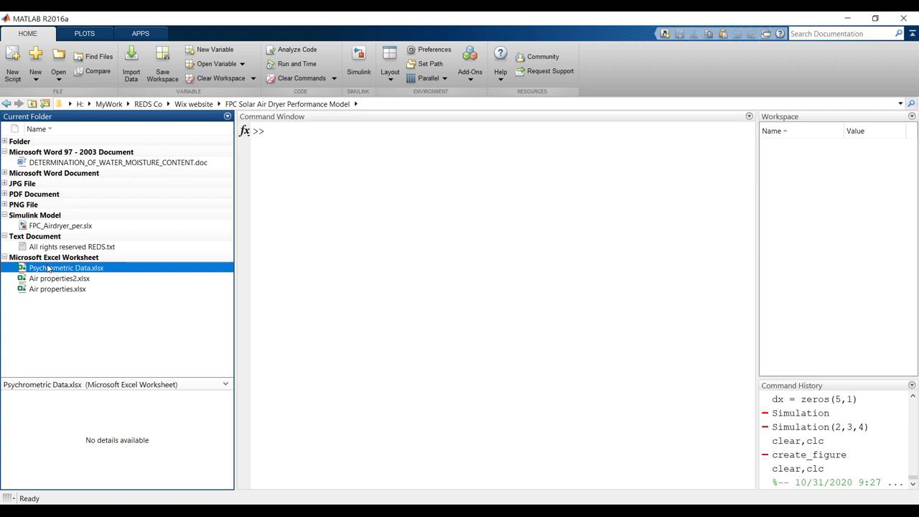
Open the Simulink model FPC_Airdryer_per.slx from the current folder.
left_click(61, 226)
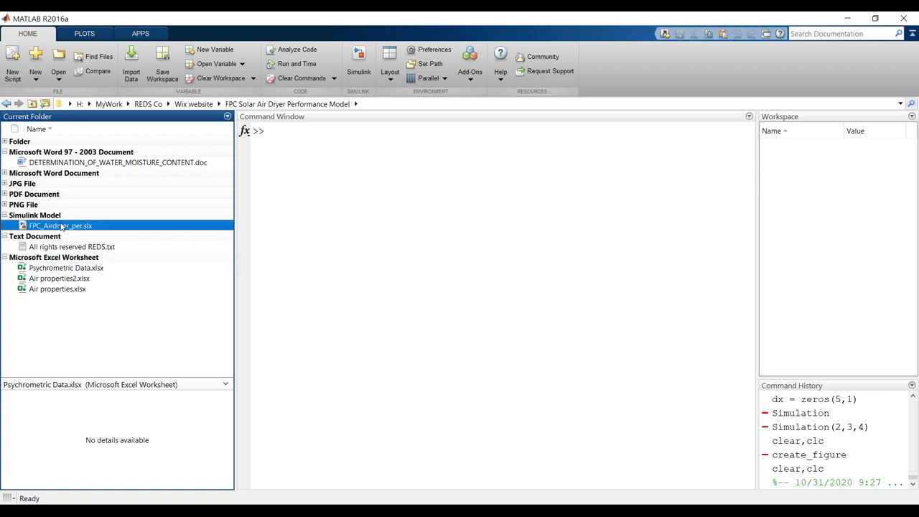
left_click(61, 271)
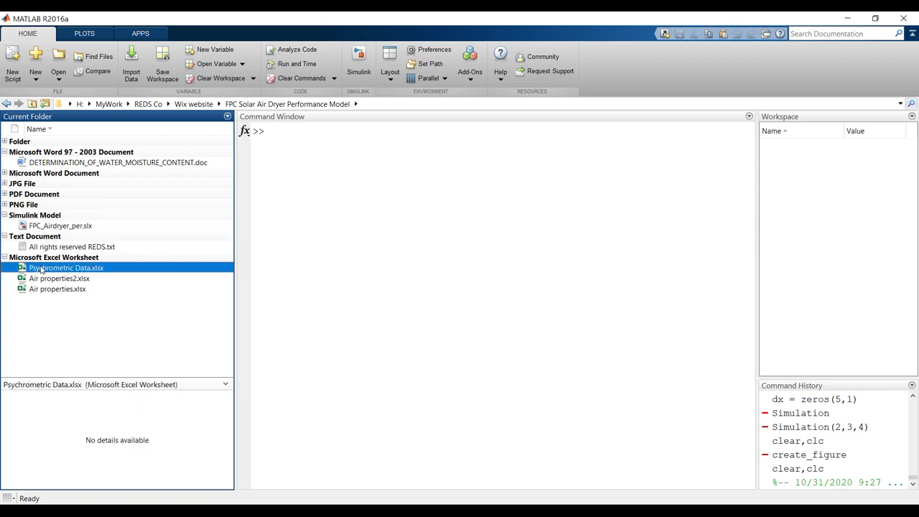
left_click(42, 227)
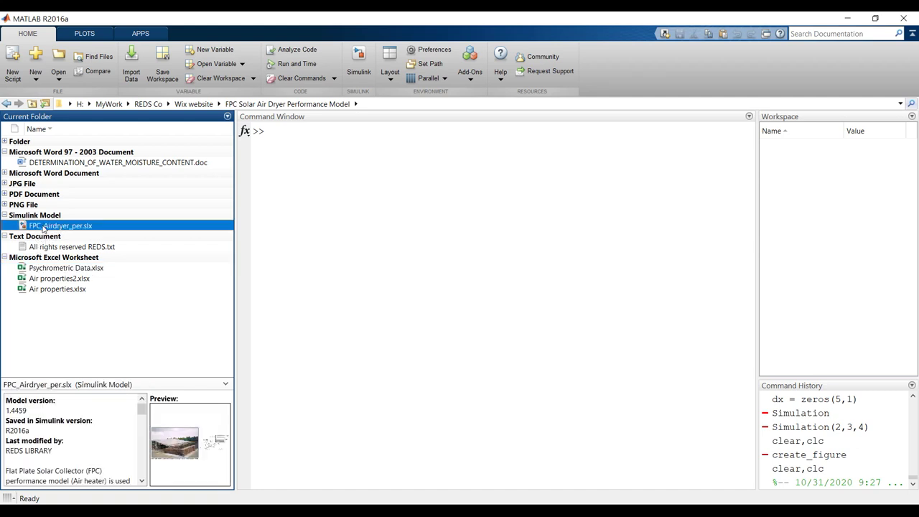
double_click(40, 227)
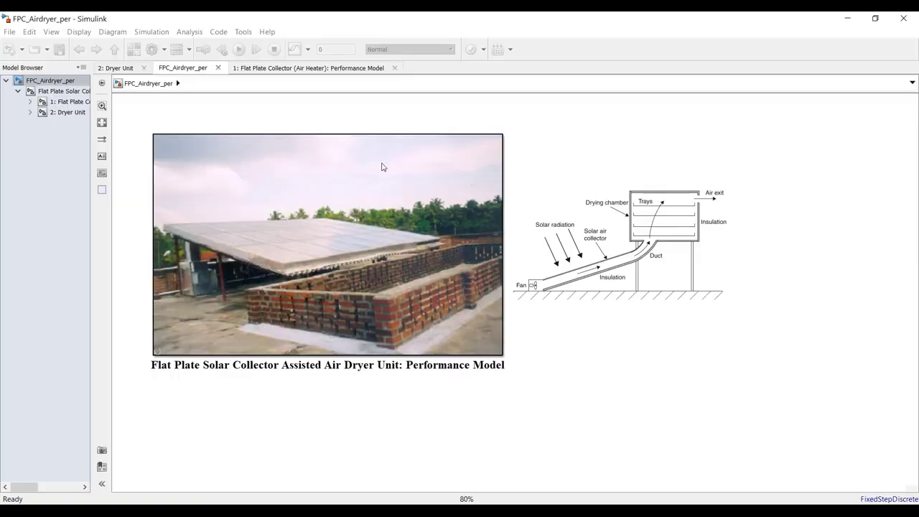
View the mask description of the Flat Plate Solar Collector Assisted Air Dryer Unit block and close it.
double_click(272, 201)
left_click_drag(733, 227, 482, 154)
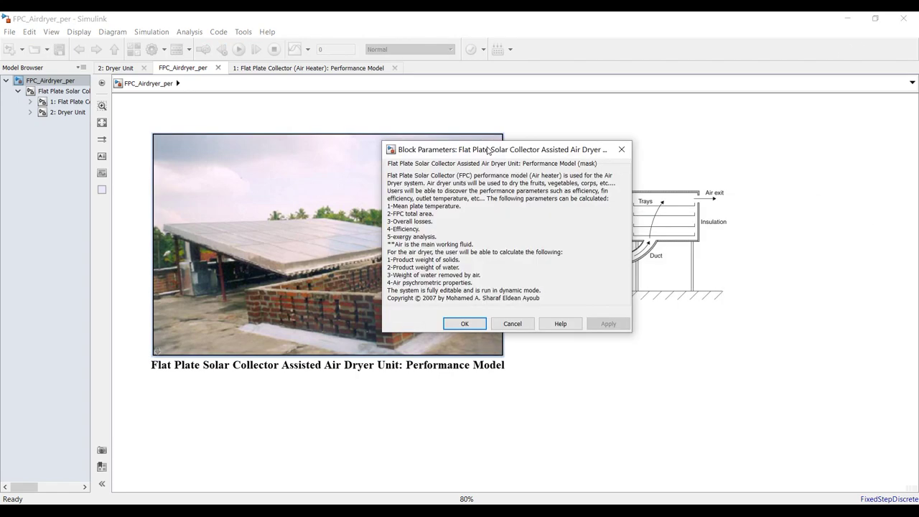
left_click(476, 324)
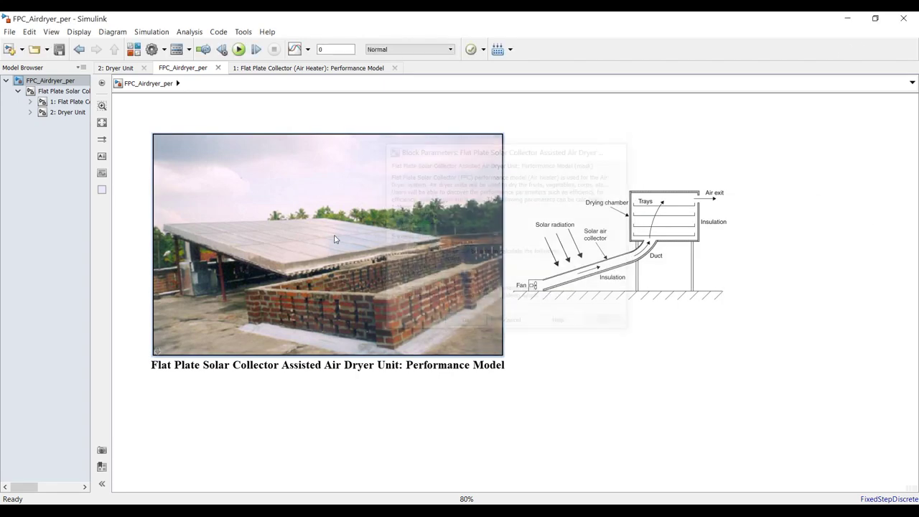
Check the Model Browser display options and the simulation stop time.
left_click(51, 31)
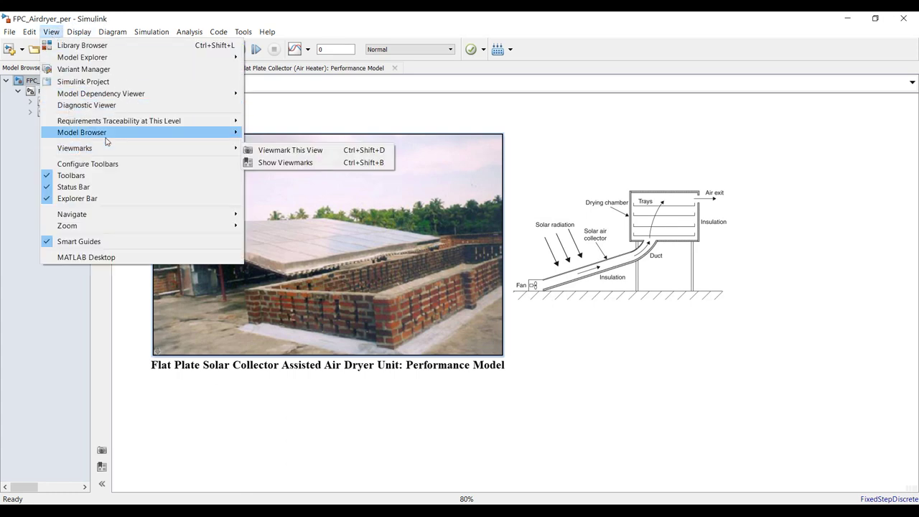
mouse_move(119, 134)
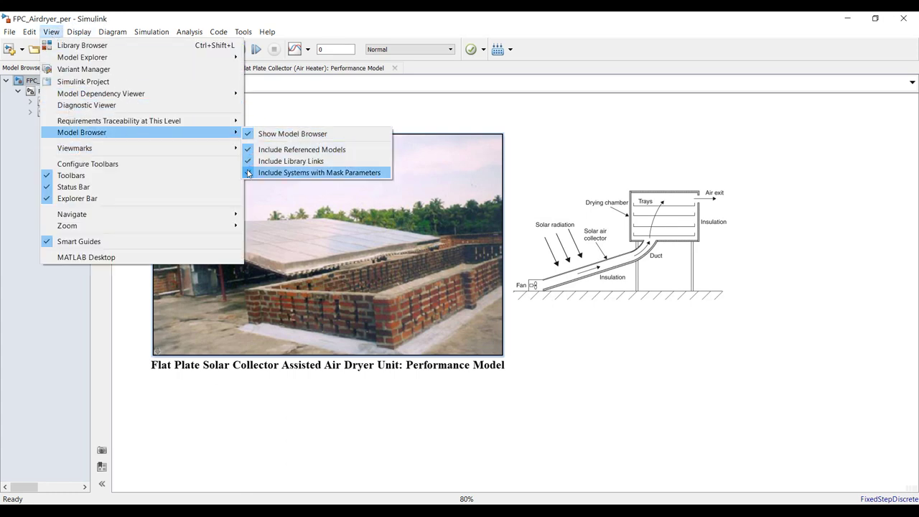
left_click(583, 348)
left_click(324, 49)
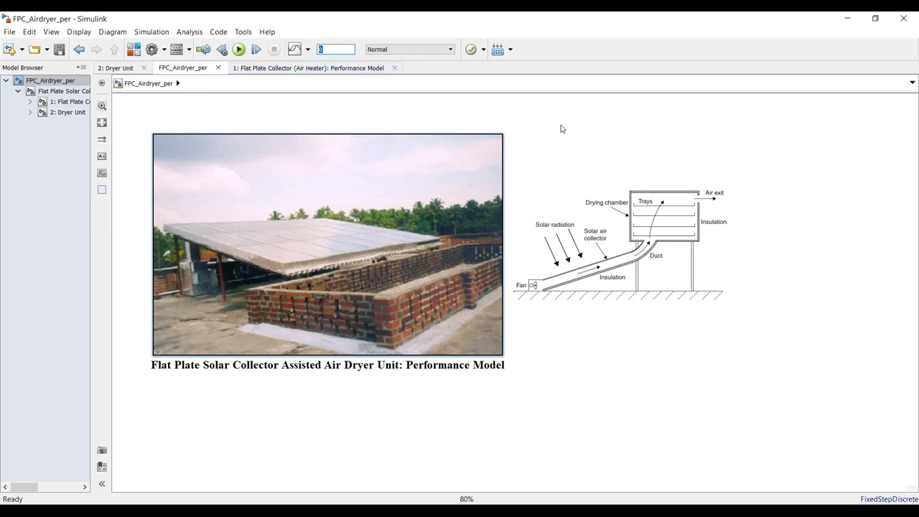
Enter the air dryer unit subsystem and open the parameters of the Flat Plate Collector (Air Heater) block.
left_click(68, 93)
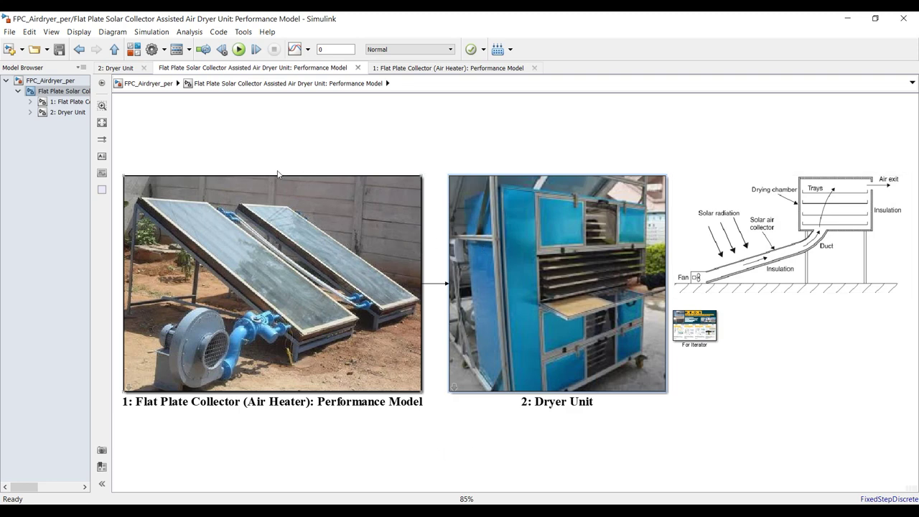
double_click(254, 199)
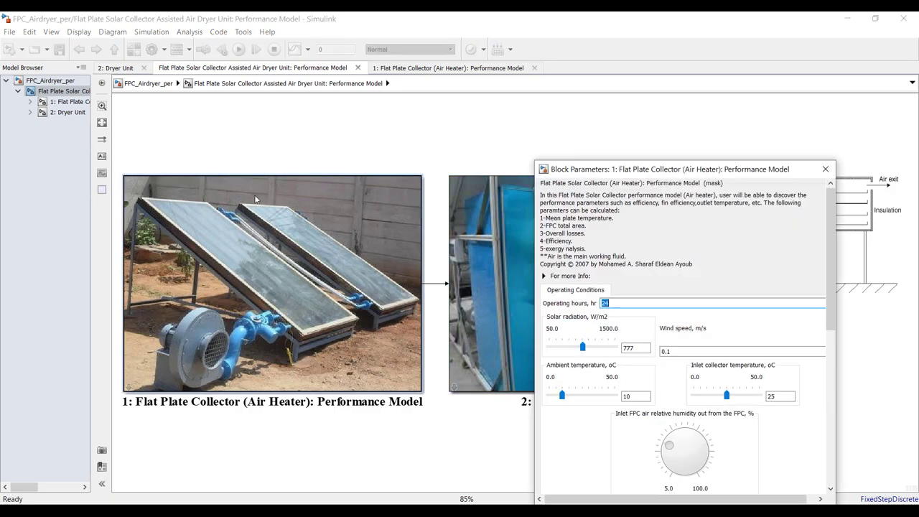
left_click_drag(633, 170, 458, 30)
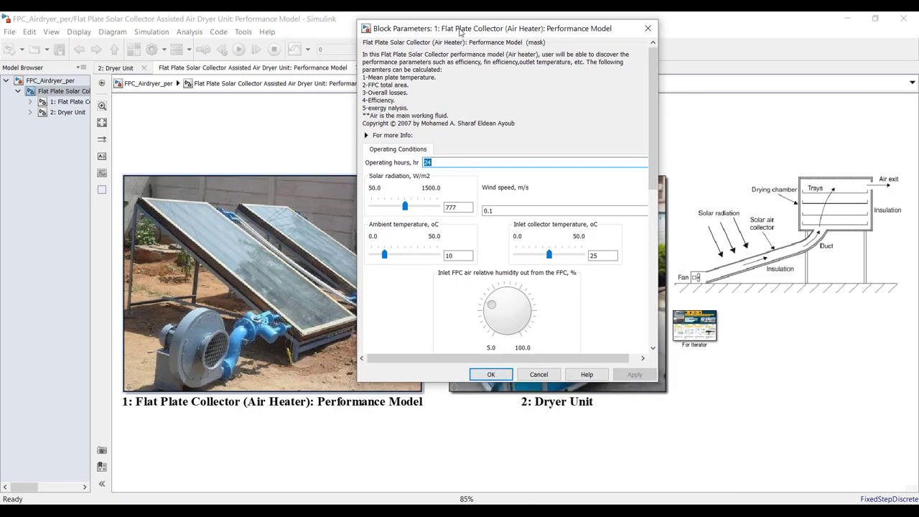
Review the collector's operating conditions: operating hours, solar radiation, wind speed, ambient and inlet temperatures, and inlet air relative humidity.
mouse_move(649, 94)
left_mouse_down()
mouse_move(660, 279)
mouse_move(665, 101)
left_mouse_up()
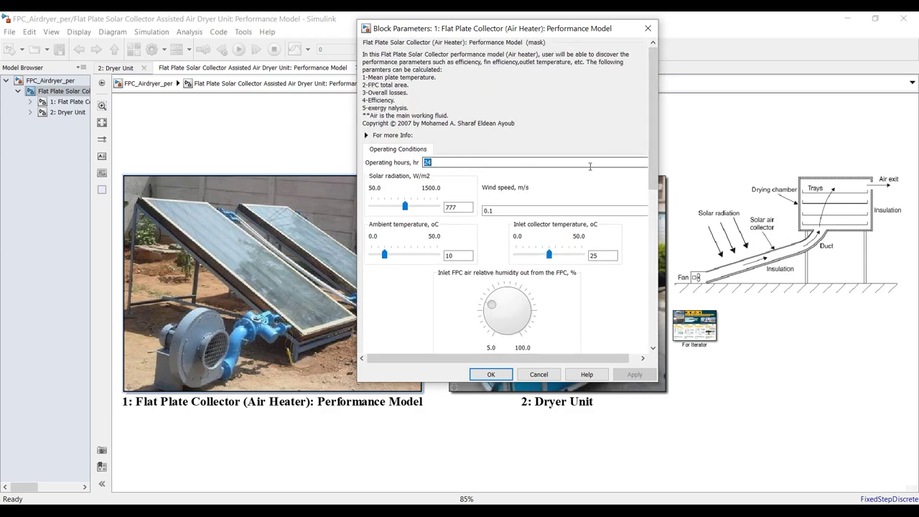
left_click_drag(648, 160, 648, 190)
double_click(454, 95)
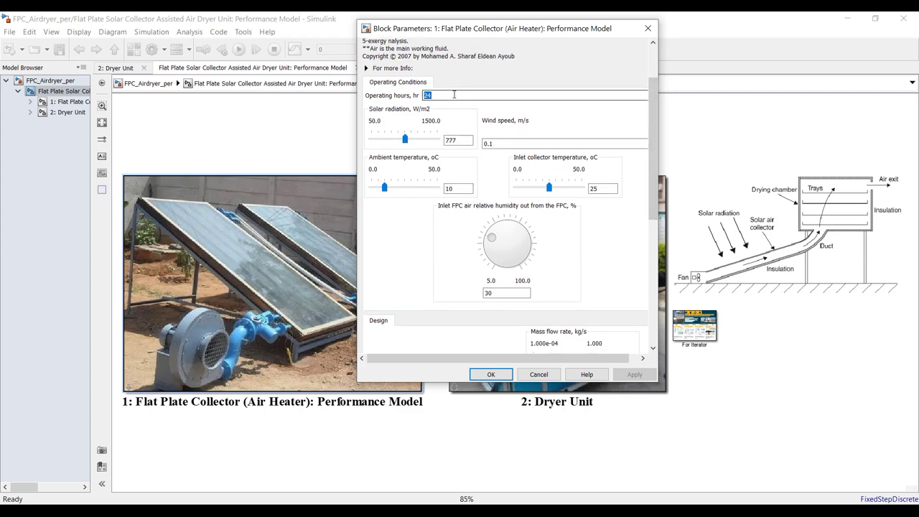
double_click(463, 141)
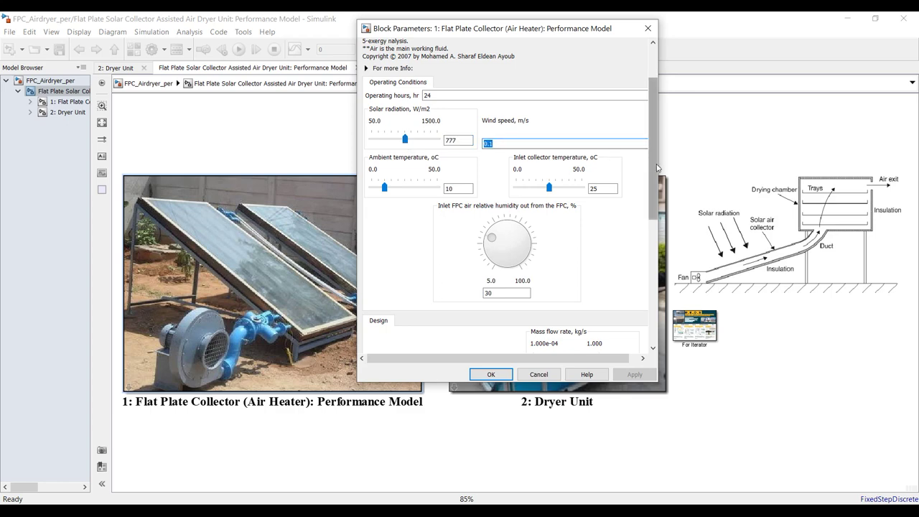
scroll(657, 184, "down", 1)
left_click_drag(657, 185, 658, 194)
double_click(463, 128)
double_click(593, 129)
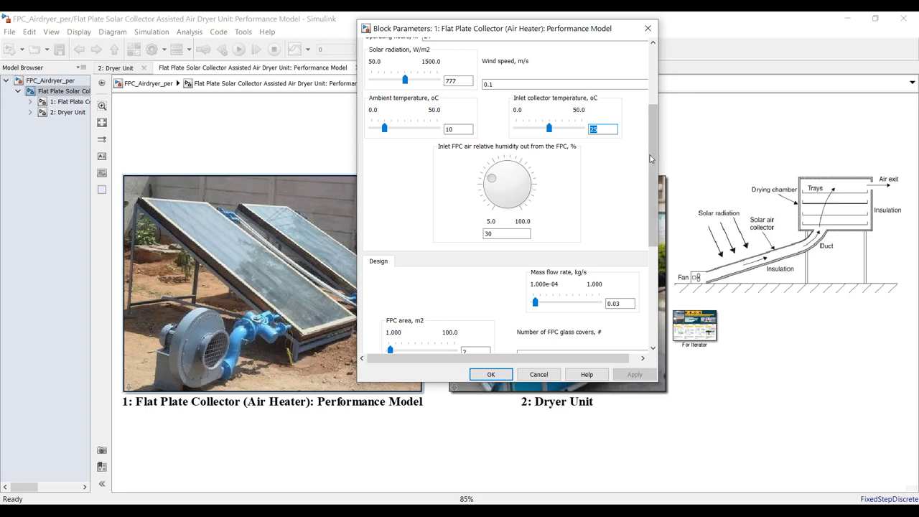
left_click_drag(650, 156, 646, 175)
double_click(502, 195)
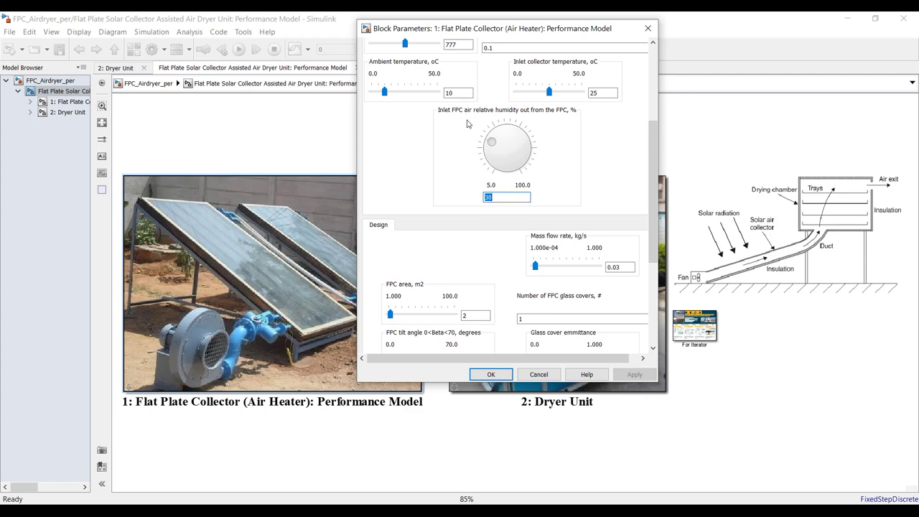
double_click(604, 92)
double_click(504, 197)
Review the collector's design inputs for mass flow rate, FPC area and number of glass covers, widening the parameter dialog.
left_click_drag(655, 196, 662, 220)
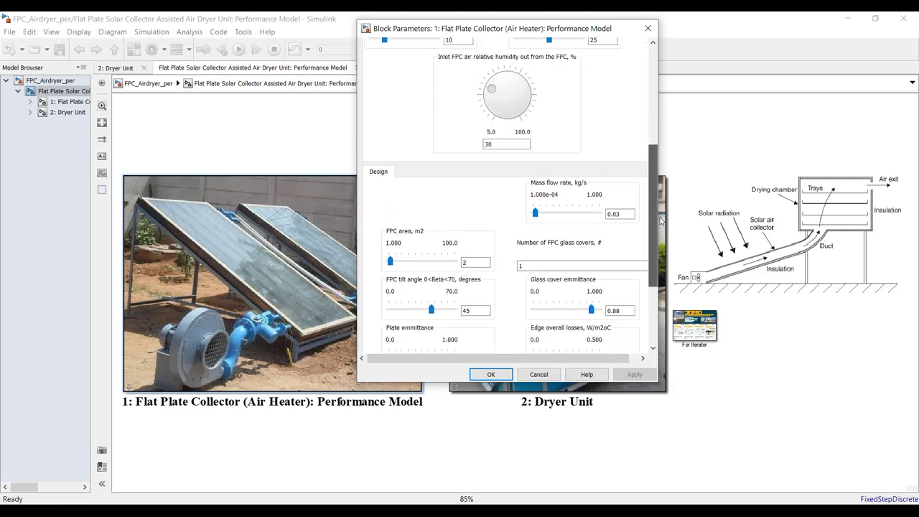
left_click_drag(606, 214, 622, 214)
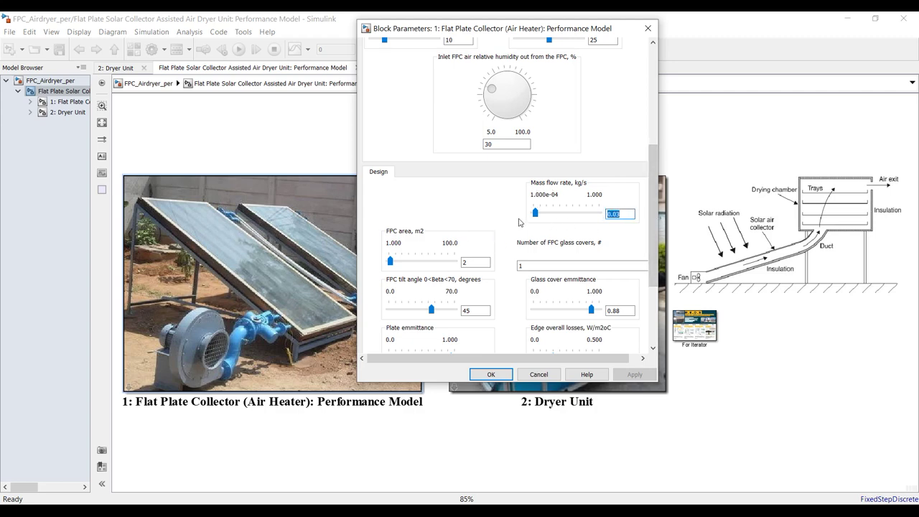
left_click_drag(652, 223, 648, 239)
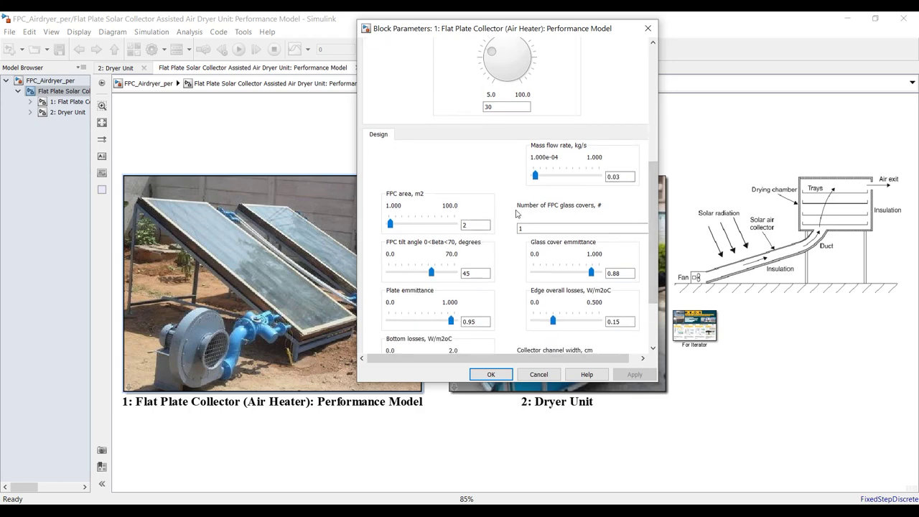
double_click(619, 176)
double_click(474, 225)
double_click(527, 228)
left_click_drag(656, 227, 727, 231)
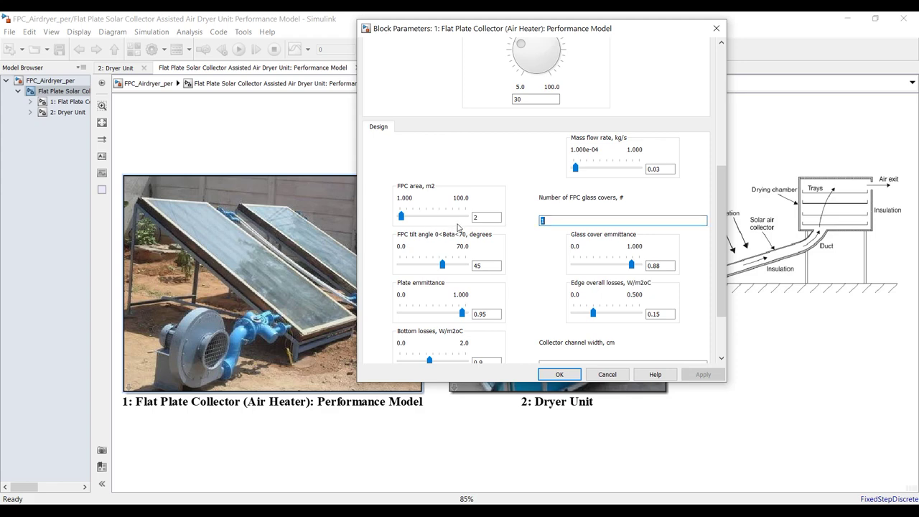
left_click(488, 217)
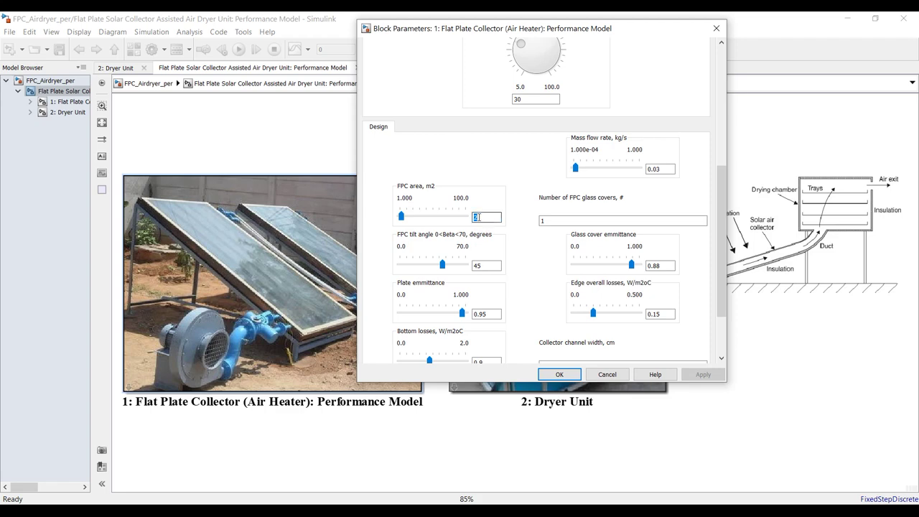
key("Tab")
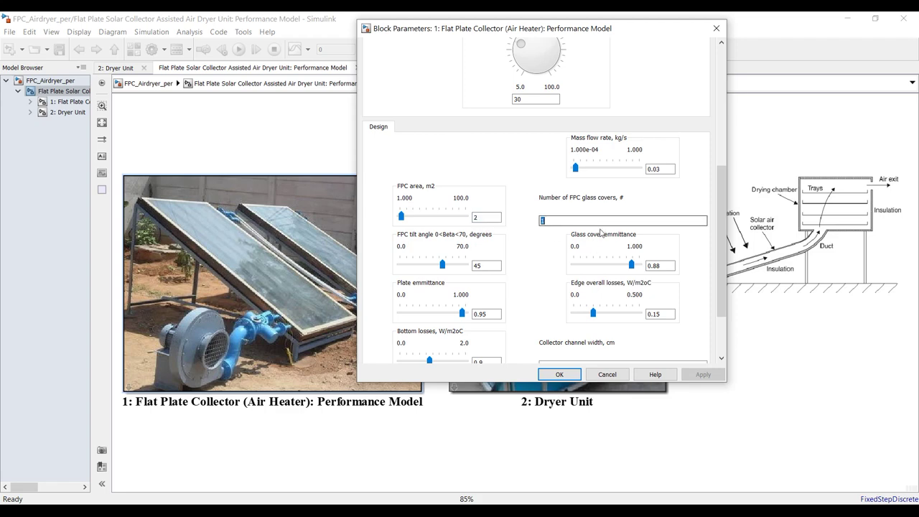
left_click_drag(722, 235, 719, 277)
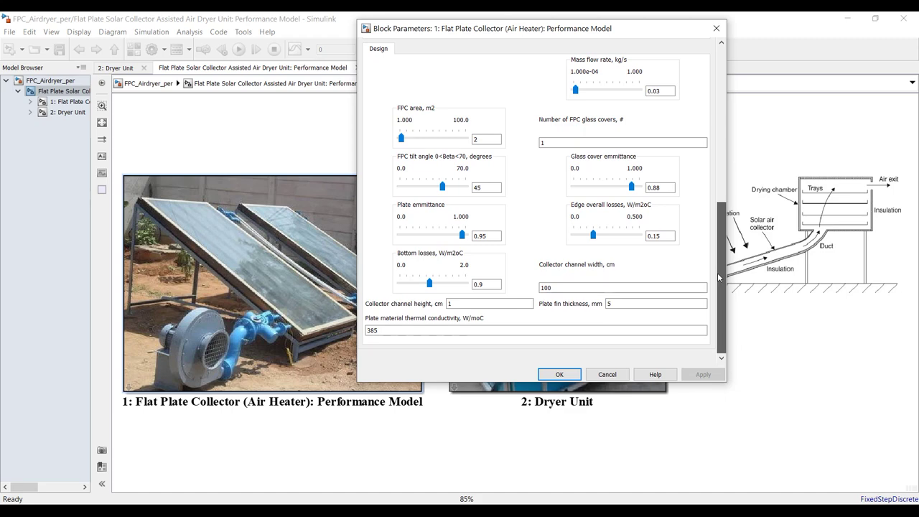
Review the collector's tilt angle, emittances, heat losses, channel dimensions, fin thickness and plate conductivity, and accept the parameters.
double_click(492, 188)
double_click(655, 188)
double_click(494, 235)
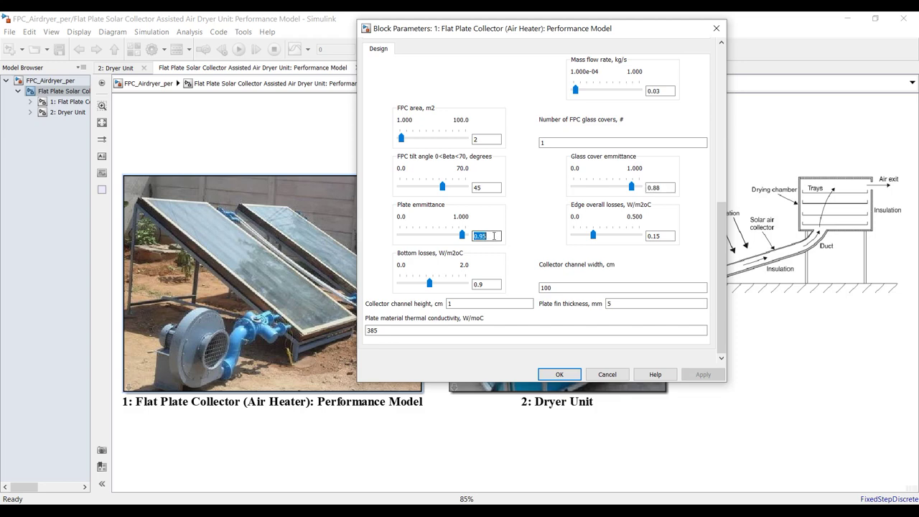
double_click(661, 235)
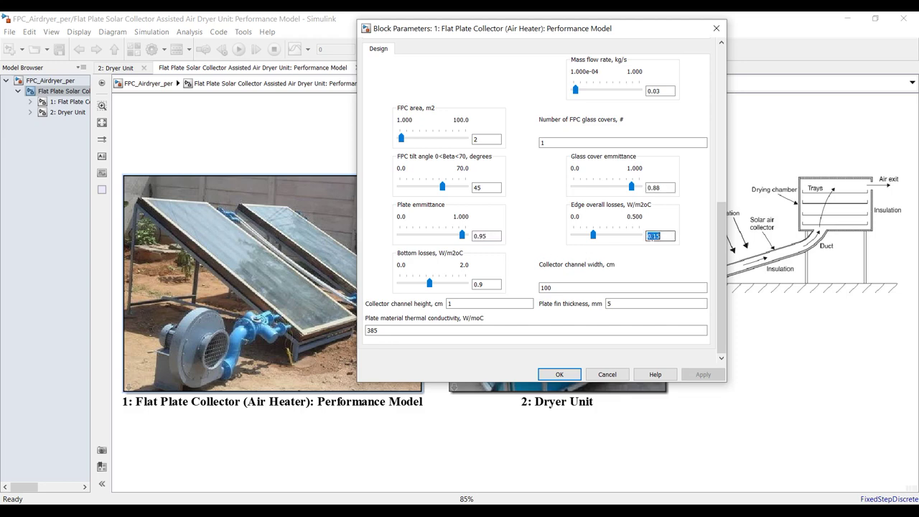
double_click(490, 284)
double_click(558, 288)
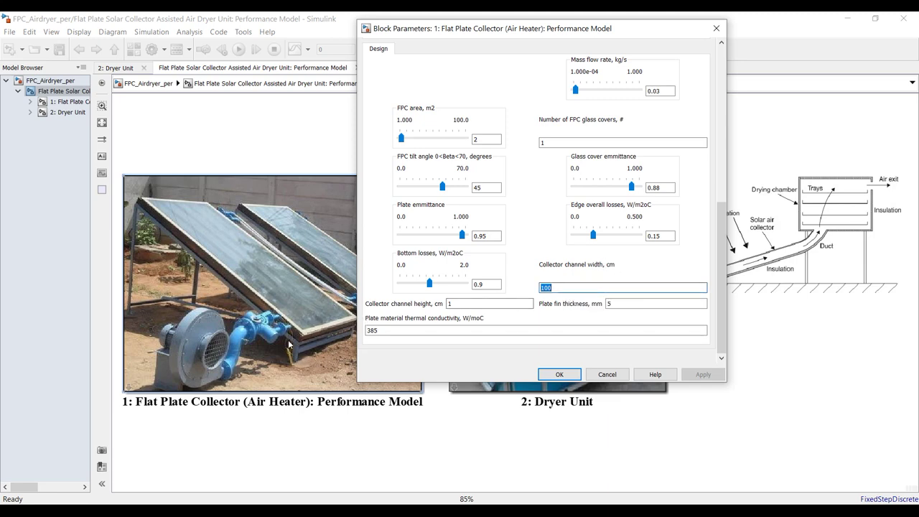
double_click(478, 303)
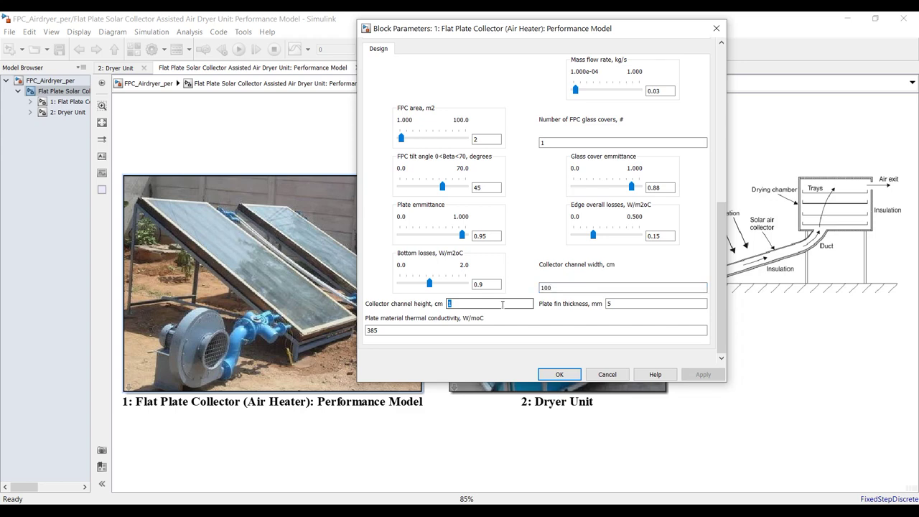
double_click(626, 304)
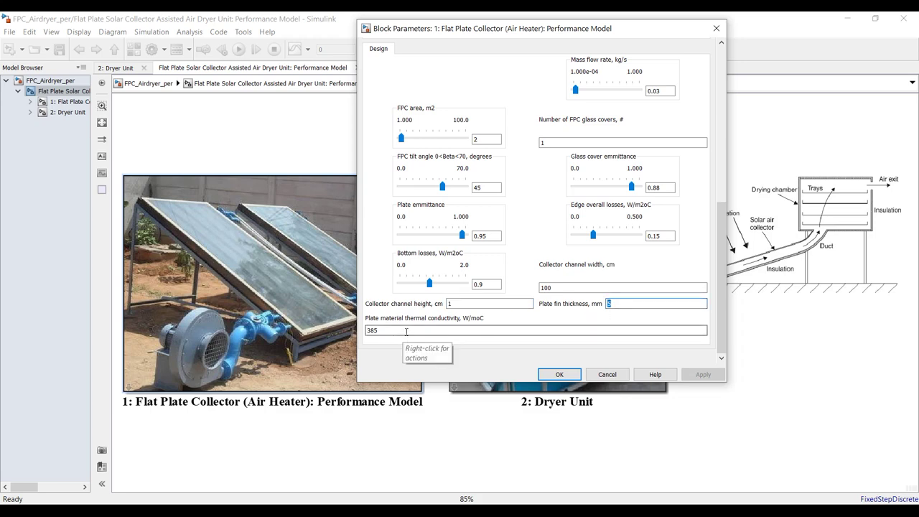
double_click(406, 332)
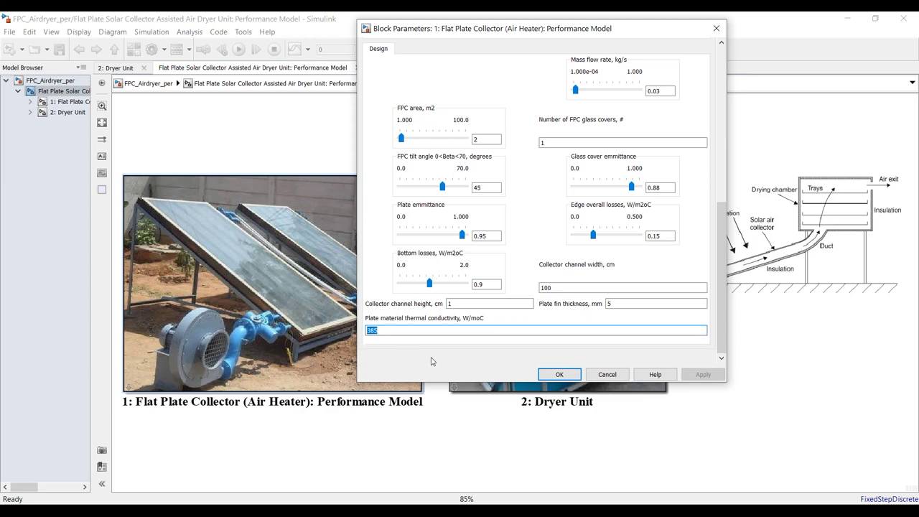
left_click(561, 376)
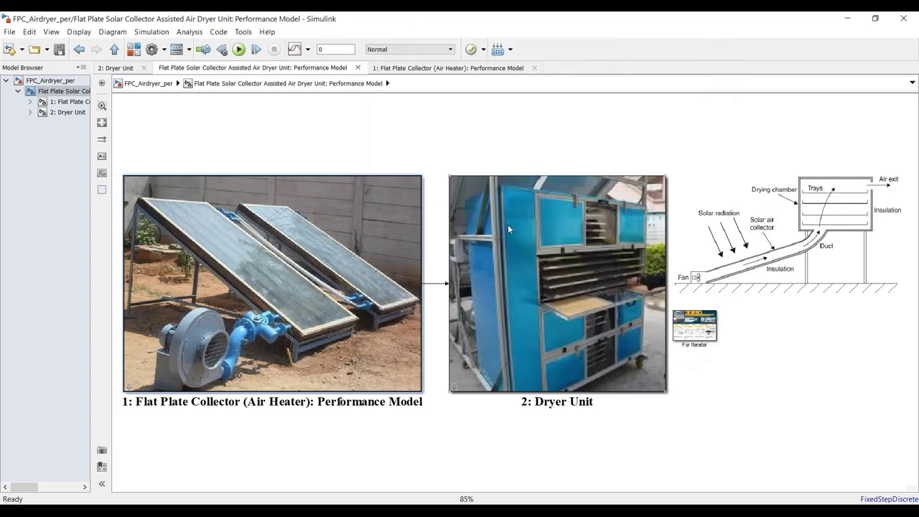
Set the Dryer Unit block's feed water moisture to 0.75 and product water moisture to 0.11, and accept the parameters.
double_click(501, 214)
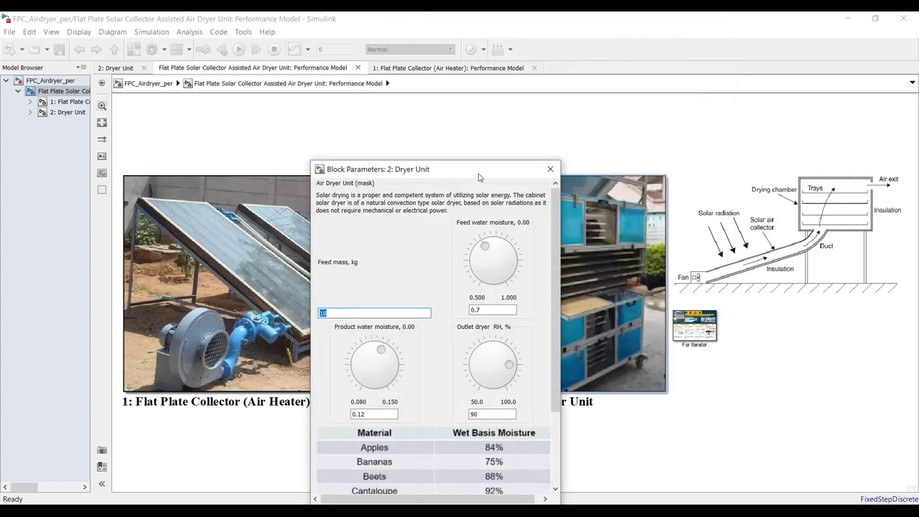
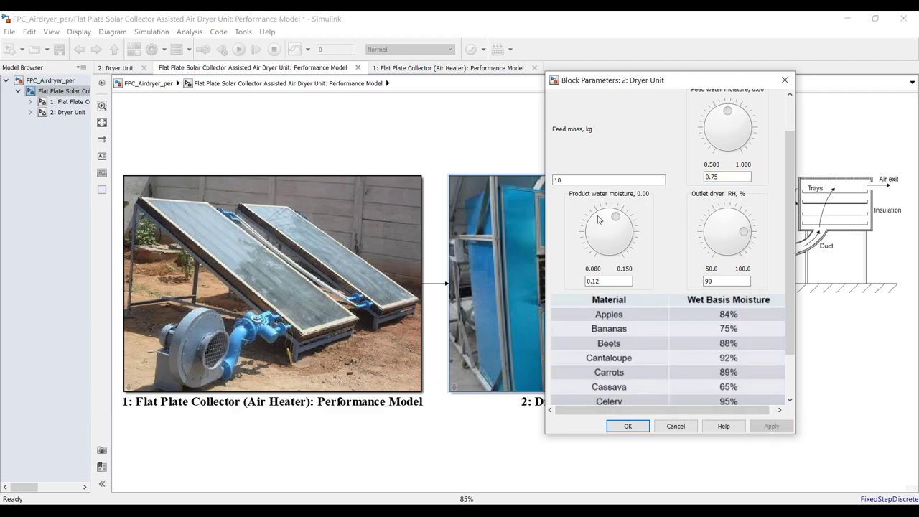
double_click(607, 280)
left_click_drag(592, 283, 602, 285)
type("11")
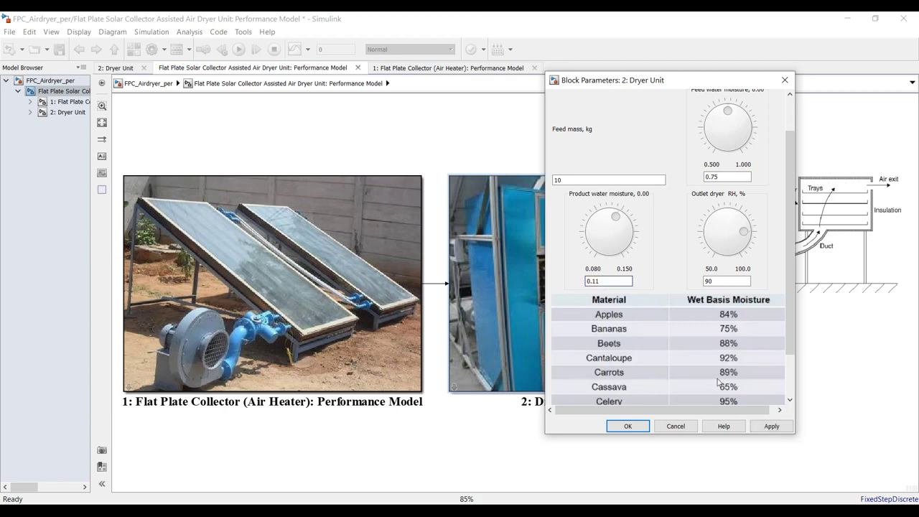
left_click(769, 427)
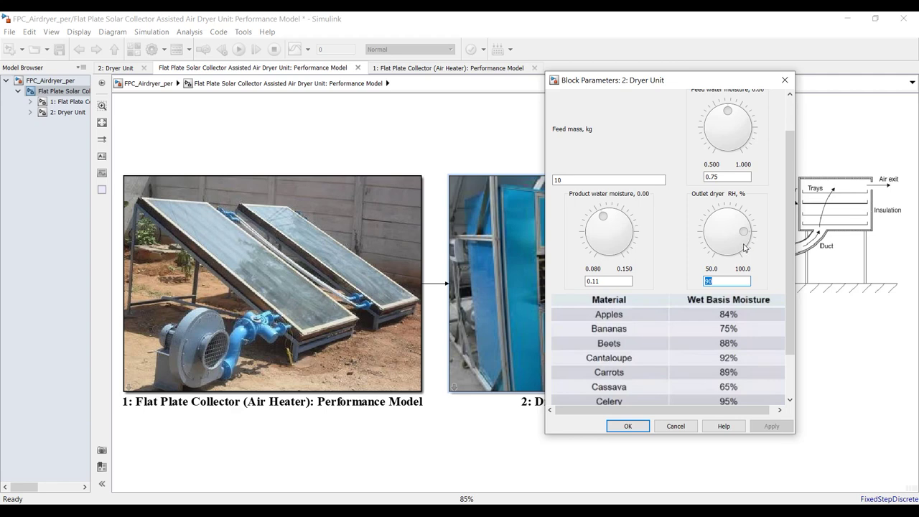
left_click(628, 426)
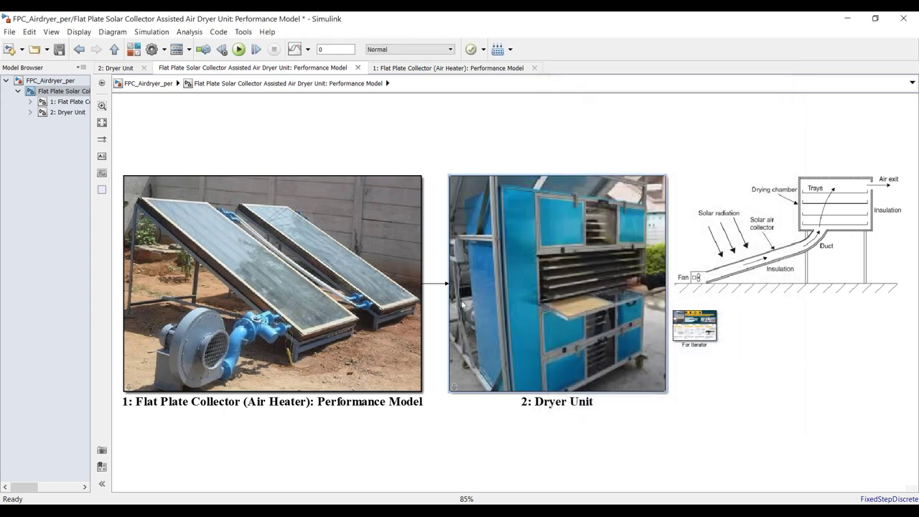
Enter the Flat Plate Collector subsystem, view the code of the FPC air function block and return to the diagram.
left_click(68, 100)
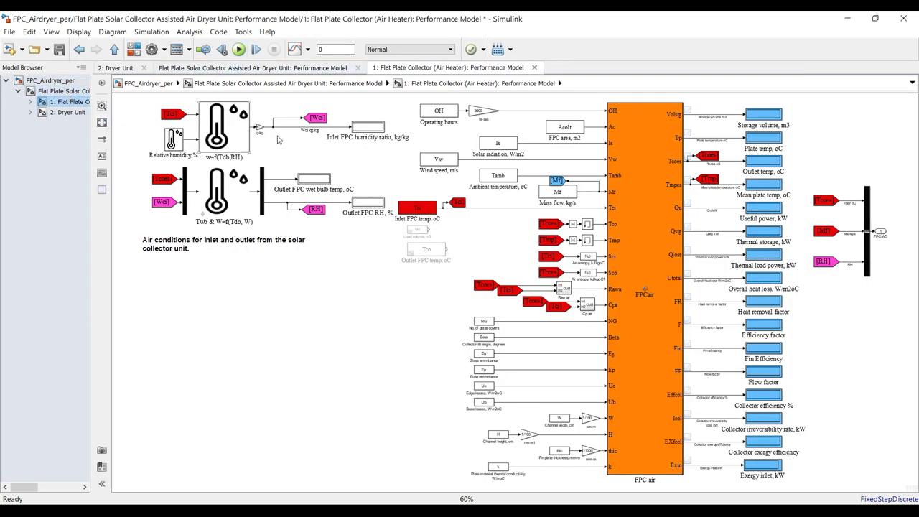
mouse_move(895, 112)
left_mouse_down()
mouse_move(467, 280)
mouse_move(424, 478)
mouse_move(434, 469)
left_mouse_up()
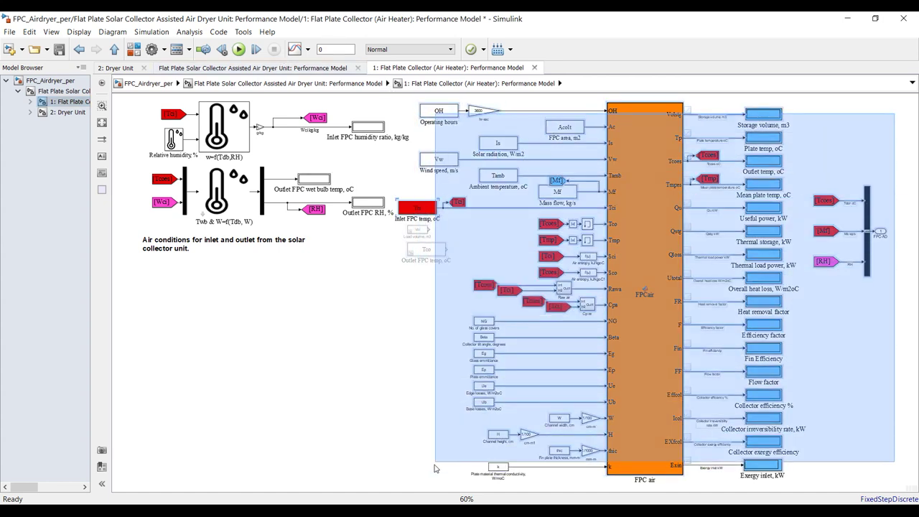
left_click(387, 446)
double_click(632, 191)
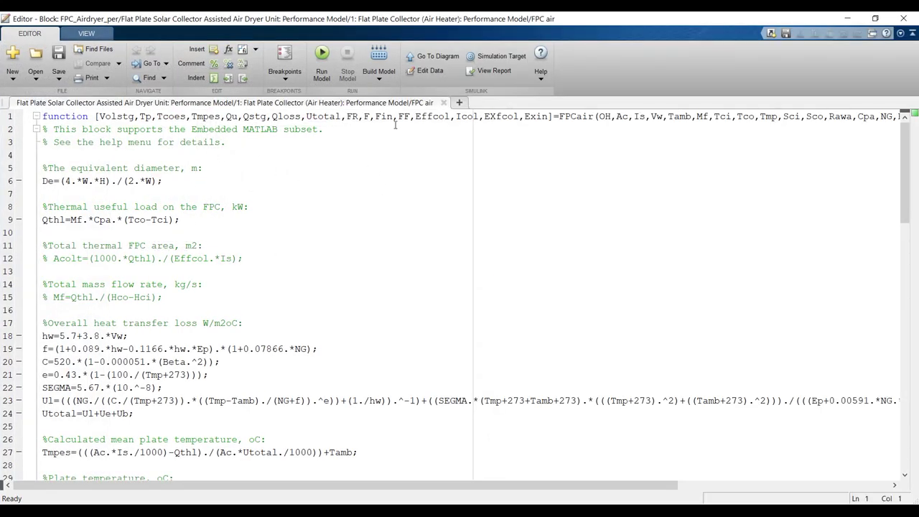
key("alt+Tab")
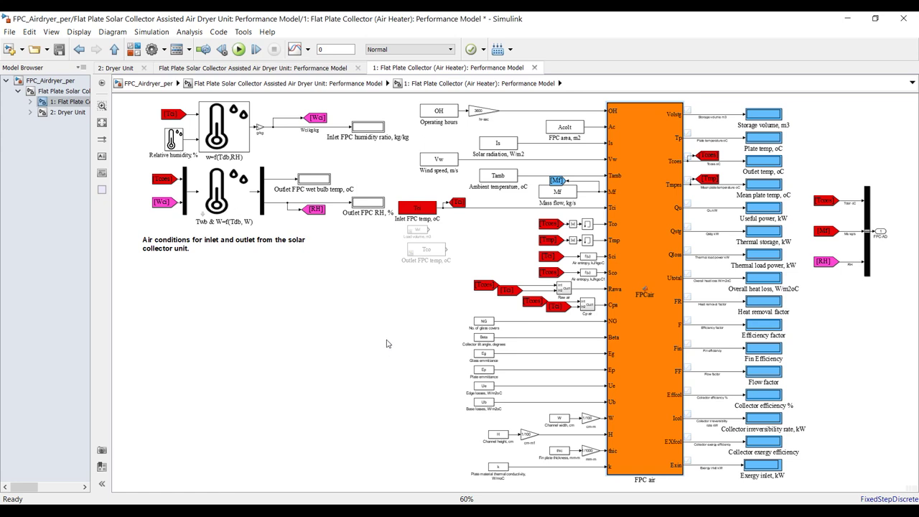
Review the FPC air block's inputs and output displays and the inlet and outlet air condition blocks.
left_click_drag(412, 102, 596, 460)
left_click_drag(808, 104, 731, 474)
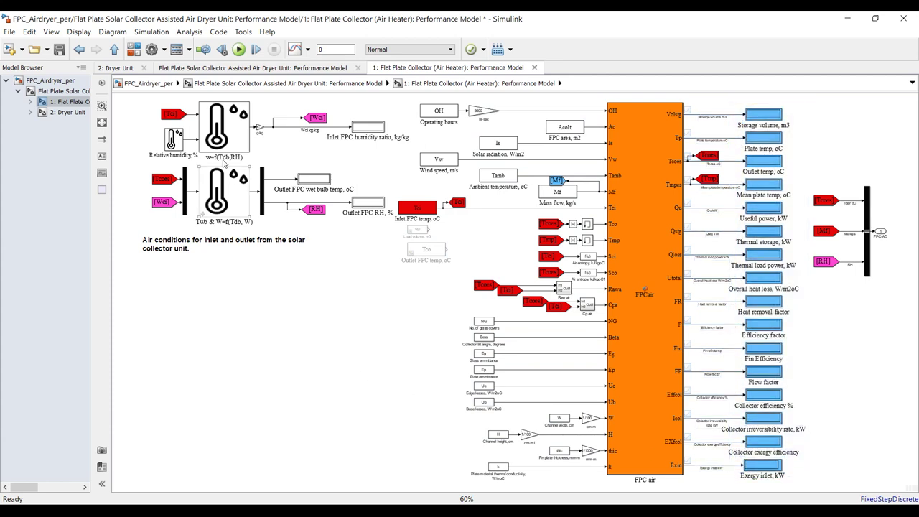
left_click_drag(135, 103, 370, 262)
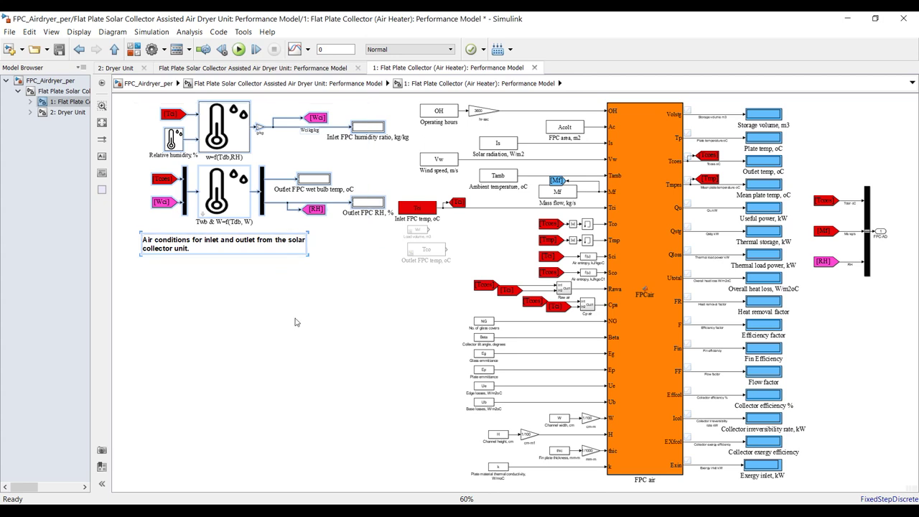
left_click(130, 106)
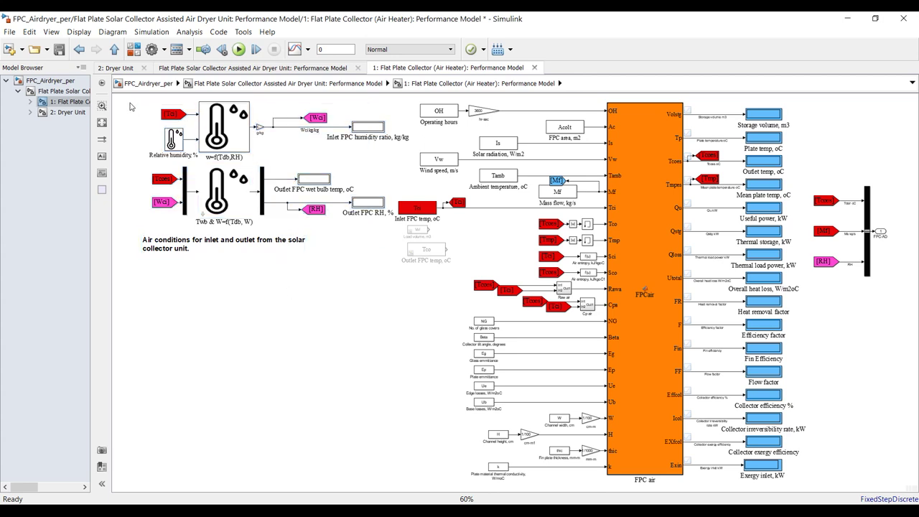
left_click_drag(135, 101, 380, 148)
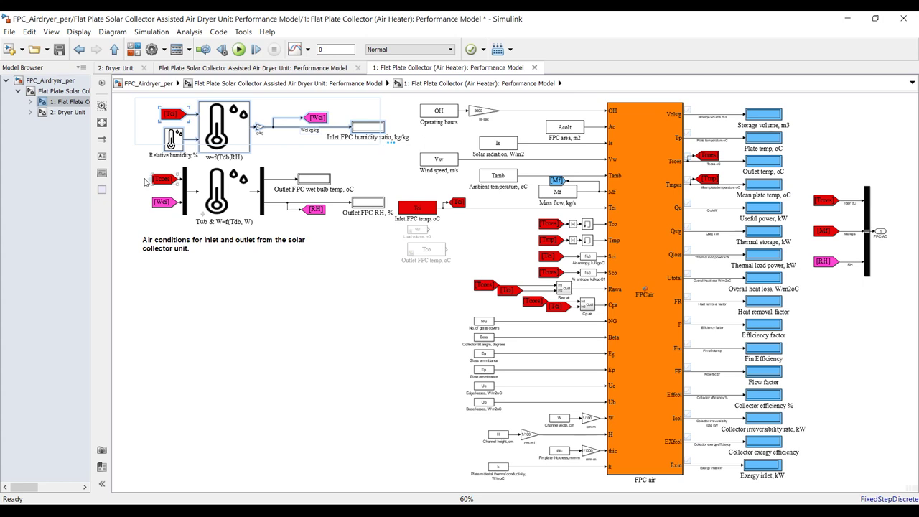
mouse_move(132, 171)
left_mouse_down()
mouse_move(362, 222)
mouse_move(370, 256)
left_mouse_up()
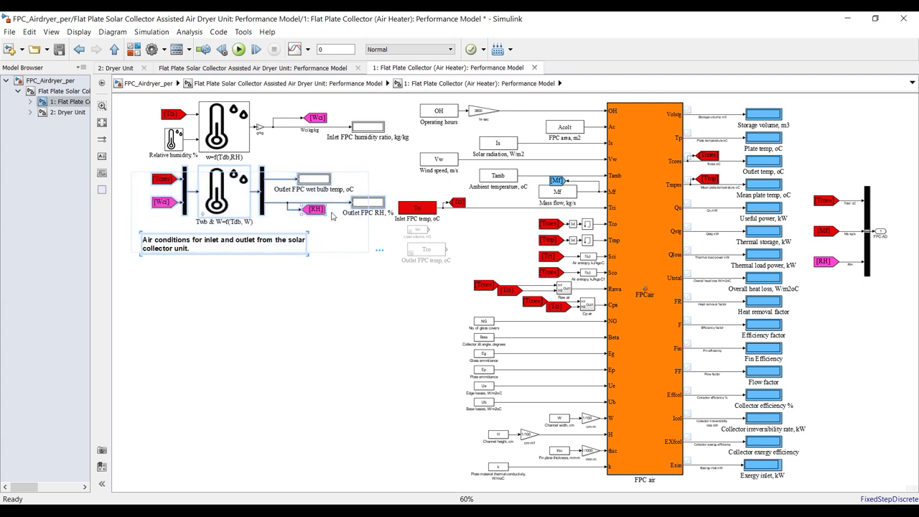
left_click(330, 294)
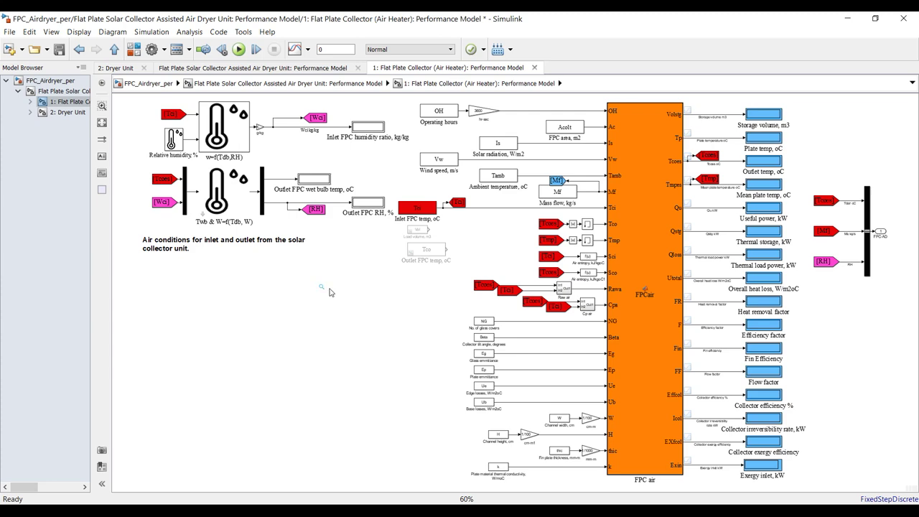
Enter the Dryer Unit subsystem and review the dryer block's inputs and output displays.
left_click(61, 113)
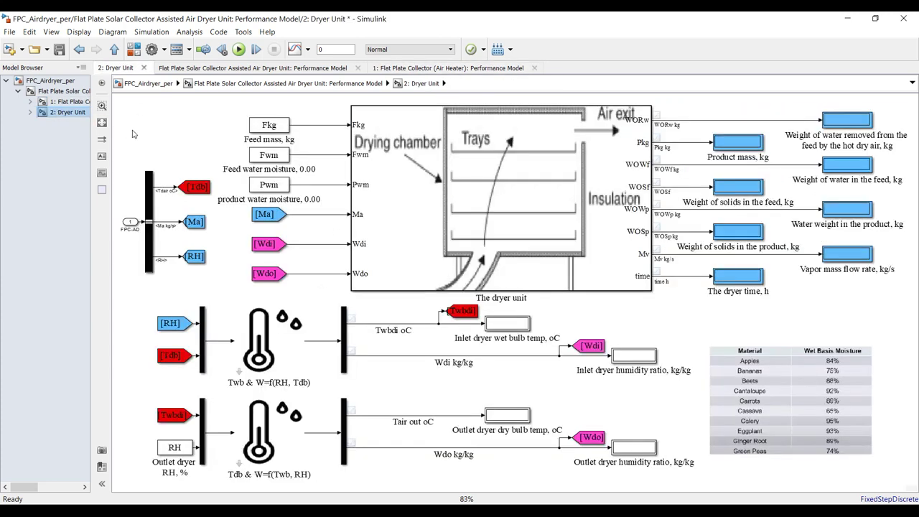
left_click_drag(221, 108, 323, 288)
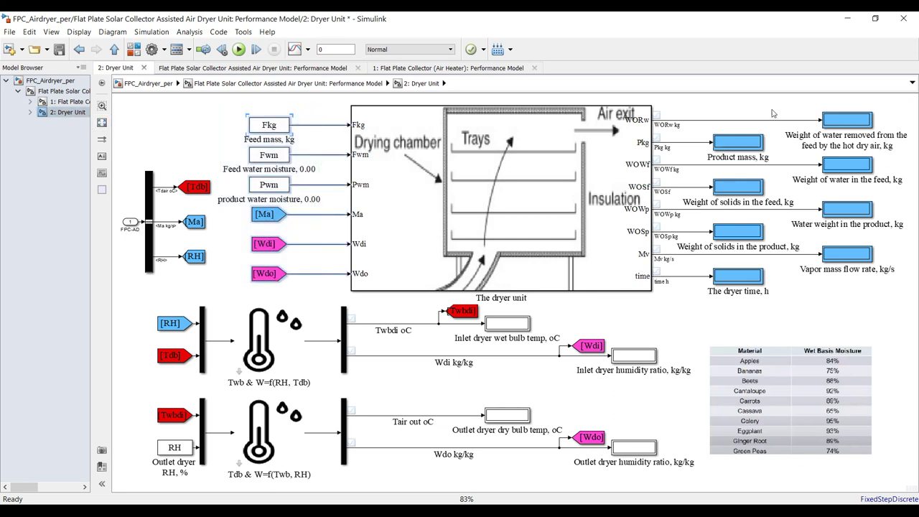
left_click_drag(652, 105, 872, 307)
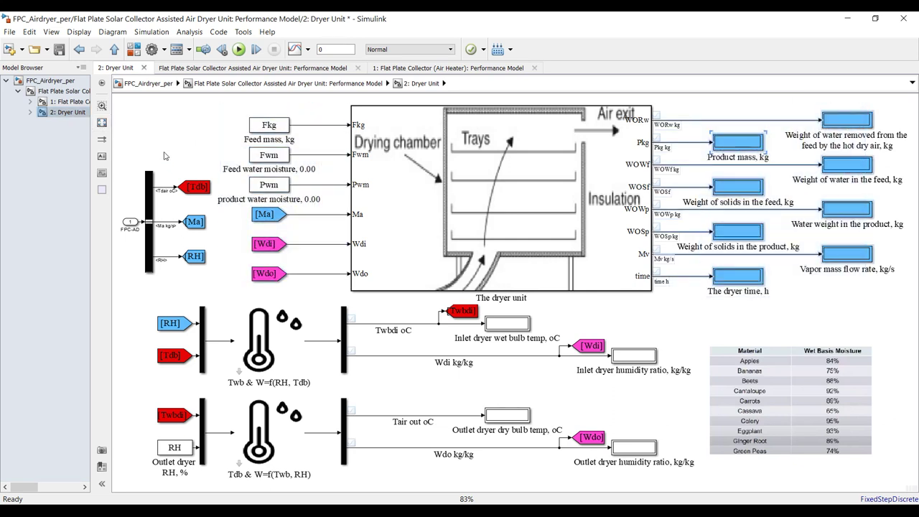
Run the simulation from the air dryer unit level and examine the output displays in the Flat Plate Collector subsystem.
left_click(63, 91)
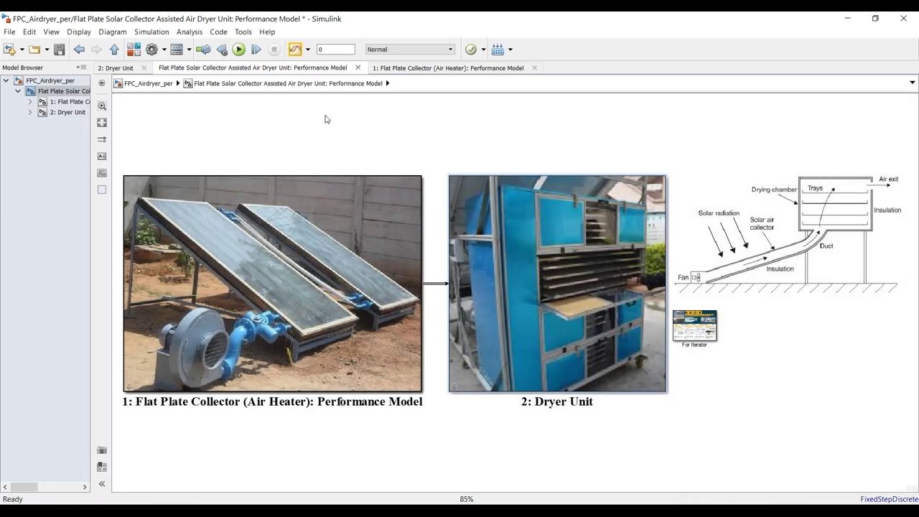
left_click(66, 103)
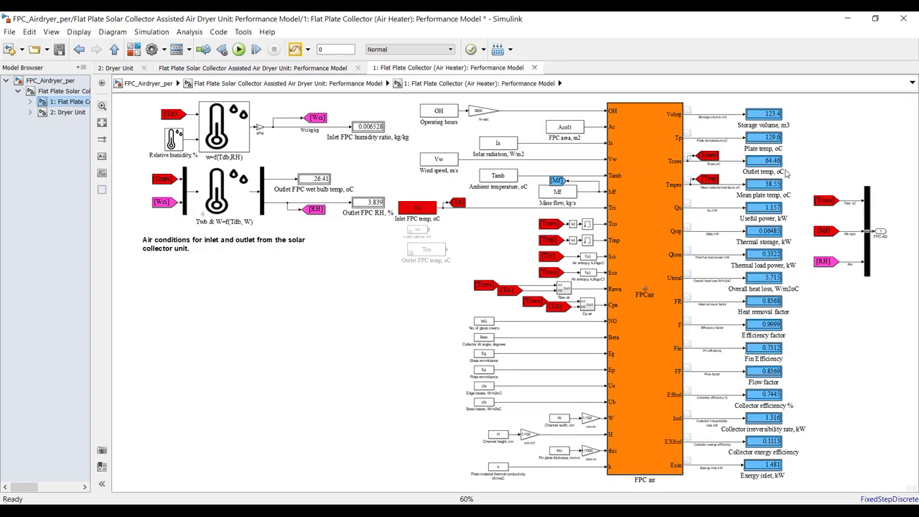
scroll(804, 163, "up", 6)
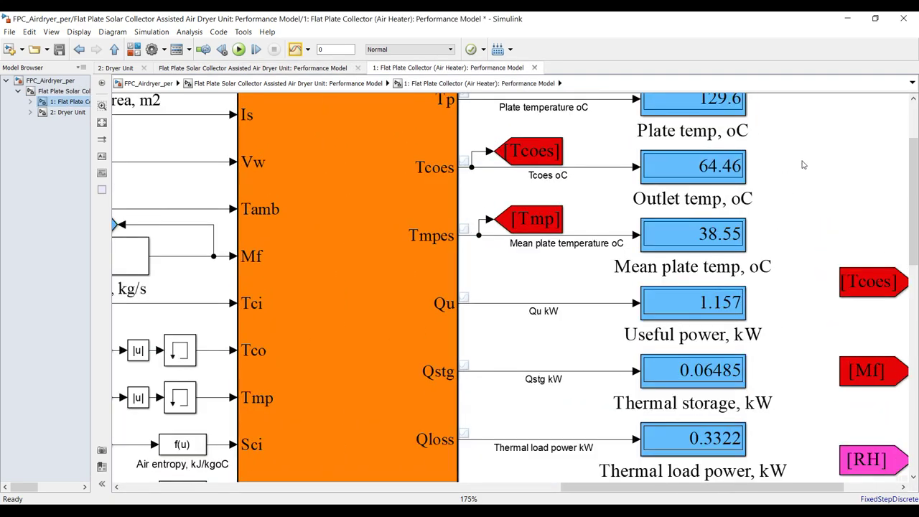
Examine the outlet temperature, useful power and thermal storage displays of the flat plate collector.
left_click(695, 172)
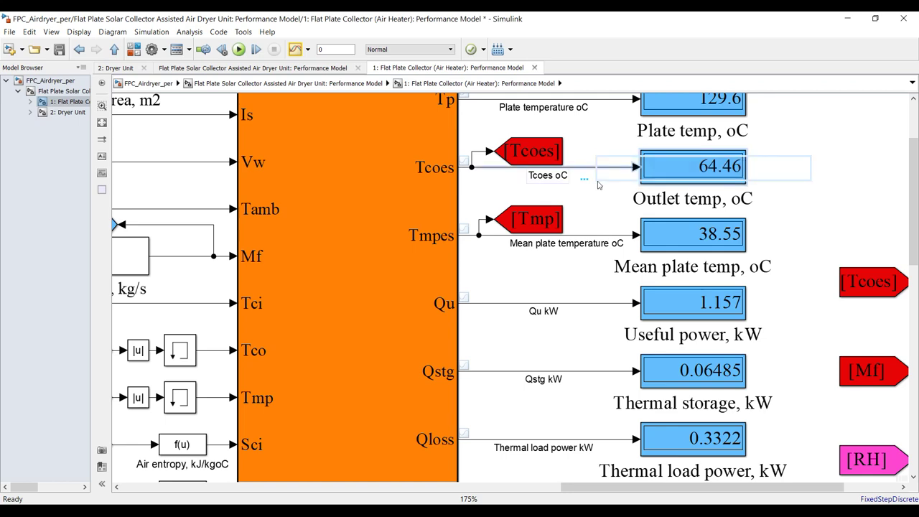
scroll(606, 191, "down", 2)
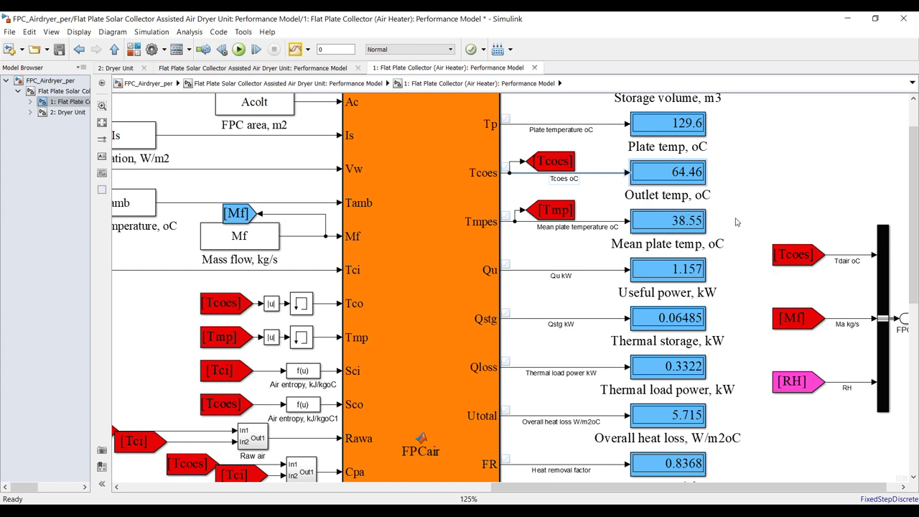
scroll(432, 213, "down", 2)
scroll(550, 352, "up", 2)
left_click_drag(679, 191, 518, 221)
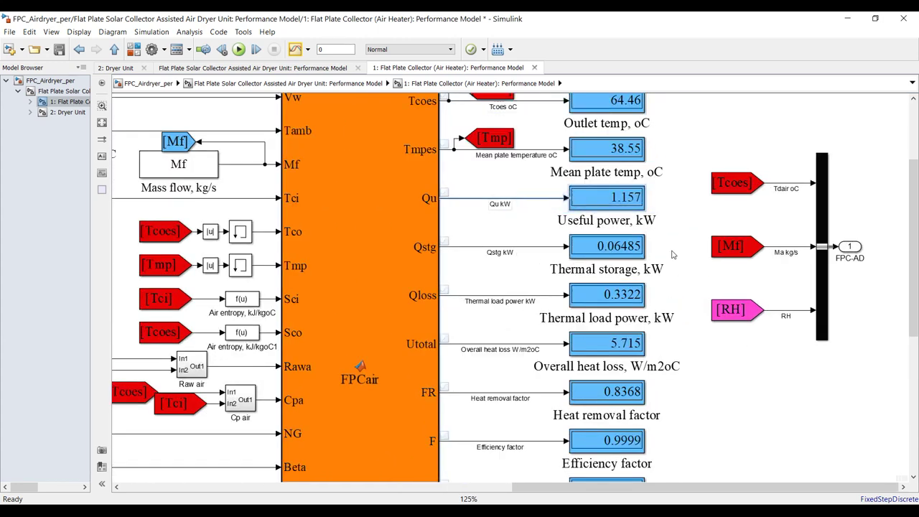
left_click_drag(677, 246, 533, 264)
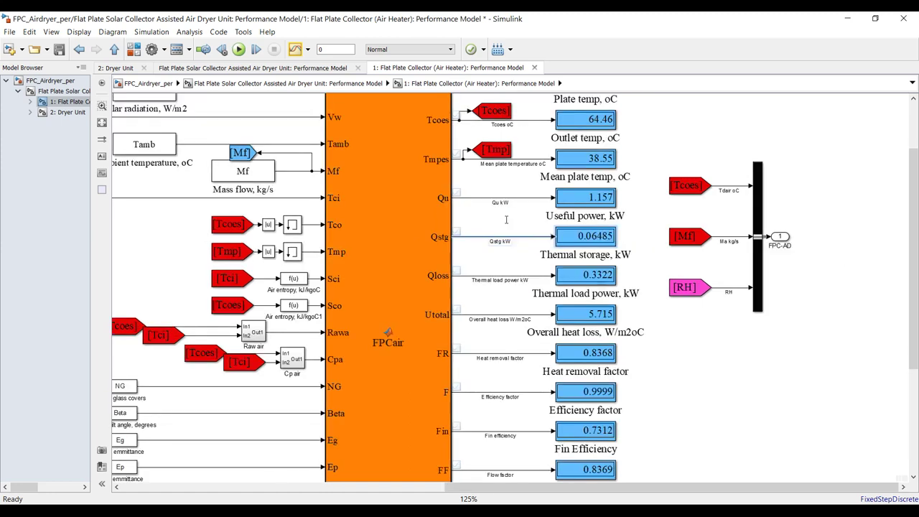
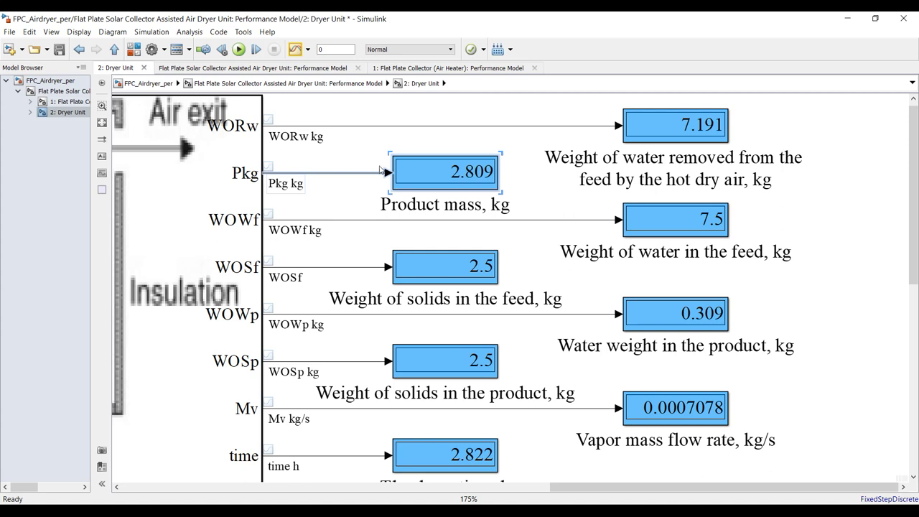
Examine the product mass and the feed's water and solids weight displays in the Dryer Unit subsystem.
left_click(372, 159)
left_click_drag(365, 149, 499, 196)
left_click_drag(797, 205, 572, 243)
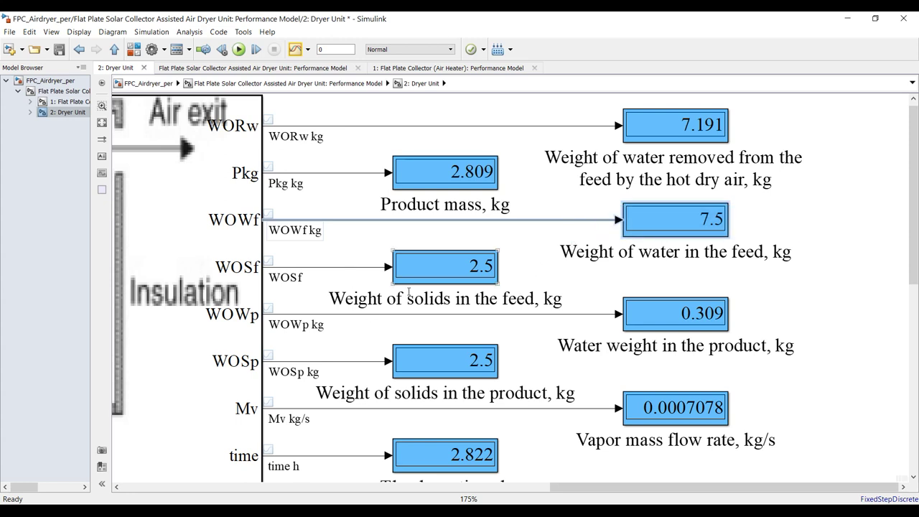
left_click_drag(362, 254, 513, 298)
left_click_drag(777, 213, 537, 241)
scroll(691, 380, "up", 1)
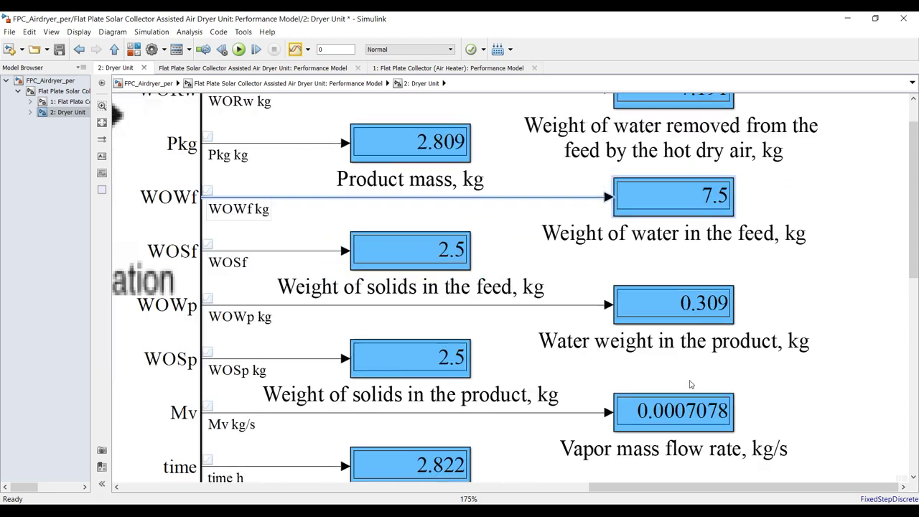
Examine the product's water and solids weights, the vapor mass flow rate and the dryer time displays.
scroll(471, 231, "down", 1)
left_click_drag(784, 284, 593, 317)
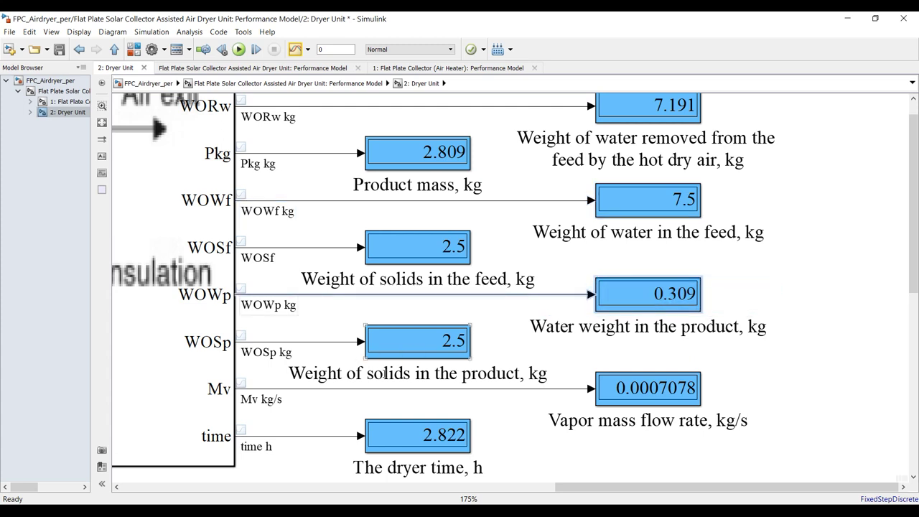
left_click_drag(498, 333, 340, 369)
left_click_drag(781, 375, 564, 423)
scroll(564, 424, "up", 1)
scroll(544, 390, "up", 1)
scroll(544, 390, "down", 2)
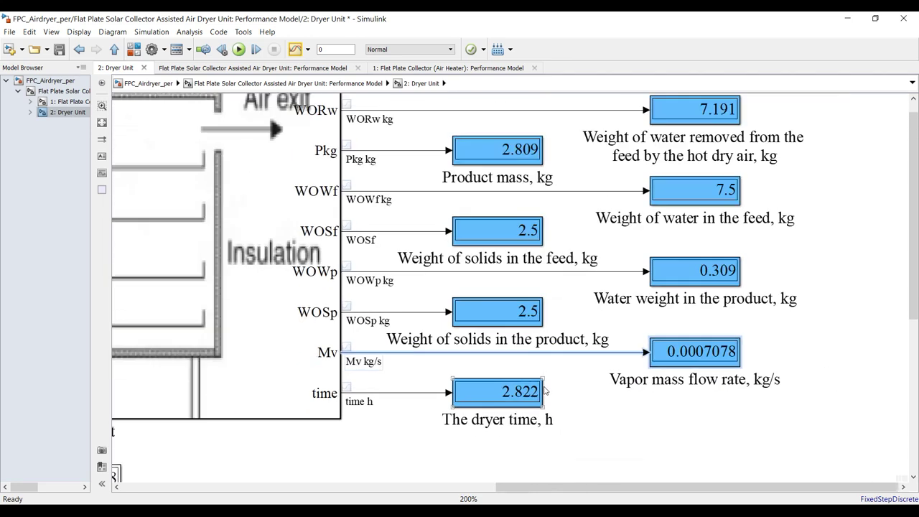
scroll(544, 390, "down", 4)
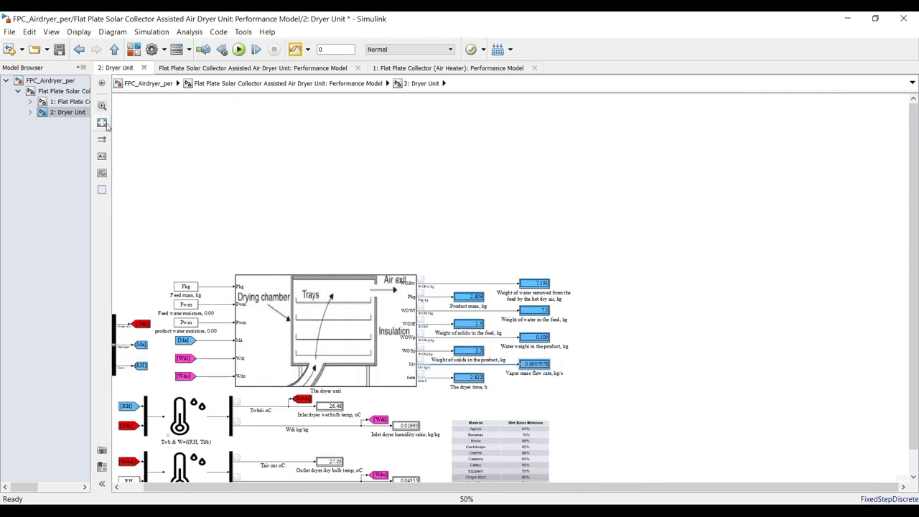
Review the dryer's inlet and outlet air temperature and humidity ratio displays.
left_click(105, 124)
scroll(605, 393, "up", 4)
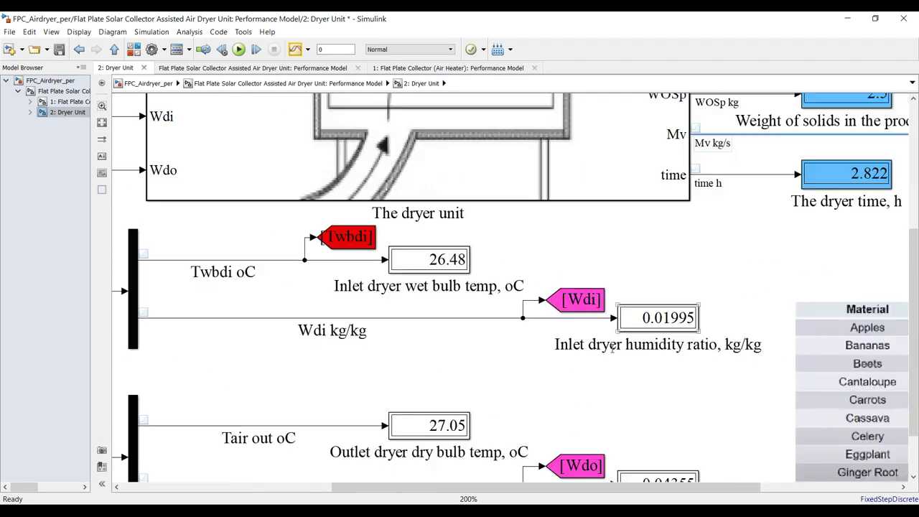
left_click_drag(728, 269, 574, 345)
left_click_drag(523, 228, 323, 287)
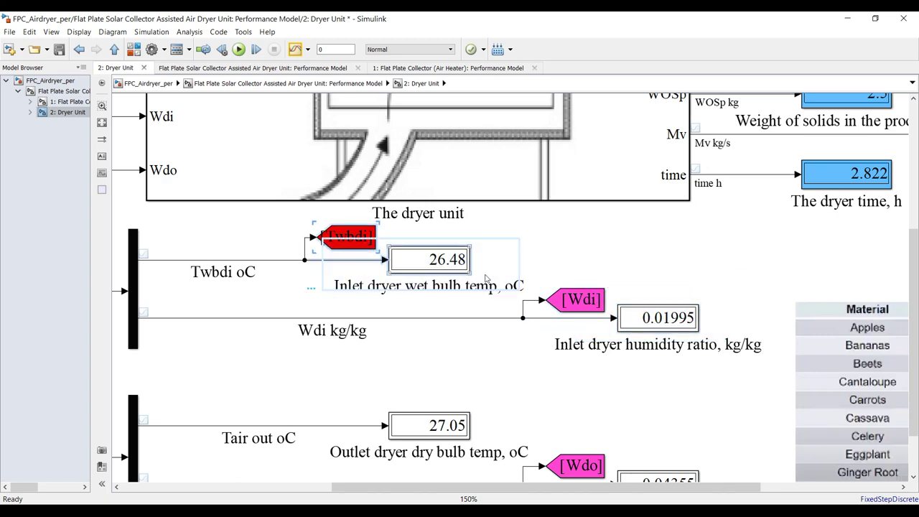
scroll(493, 308, "down", 2)
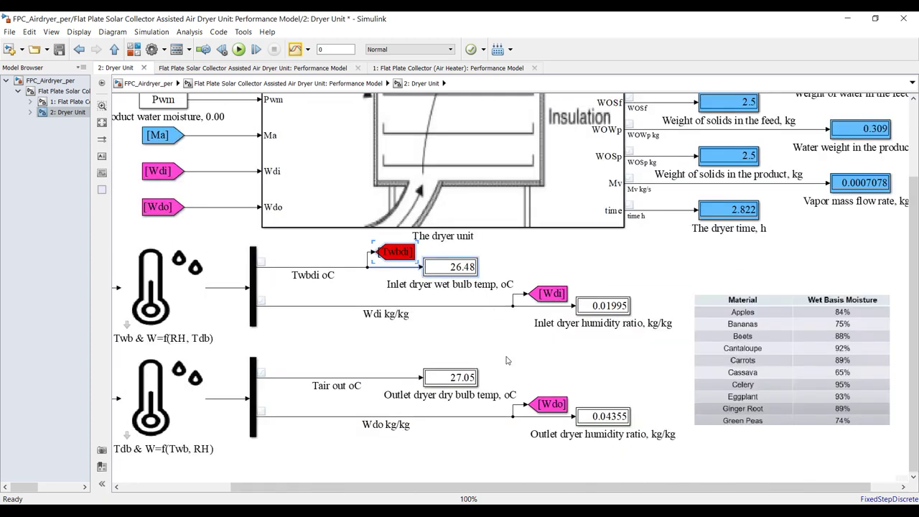
left_click_drag(505, 350, 400, 399)
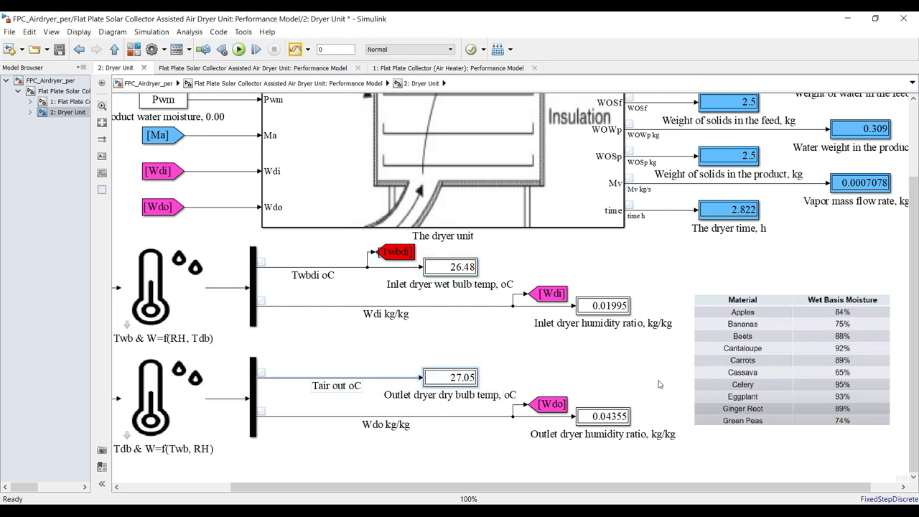
left_click_drag(660, 380, 533, 439)
left_click_drag(650, 268, 526, 338)
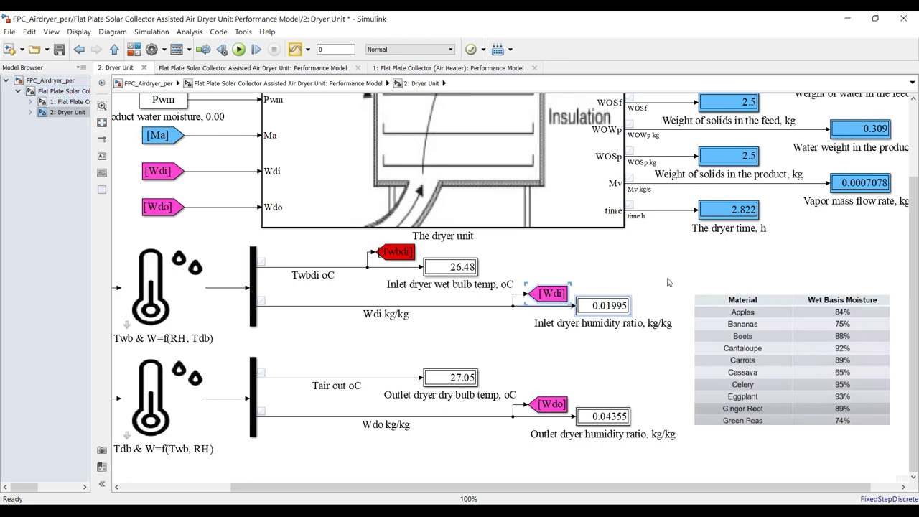
Look over the whole Dryer Unit diagram and the output signals of the dryer block.
scroll(673, 293, "down", 3)
scroll(662, 216, "up", 3)
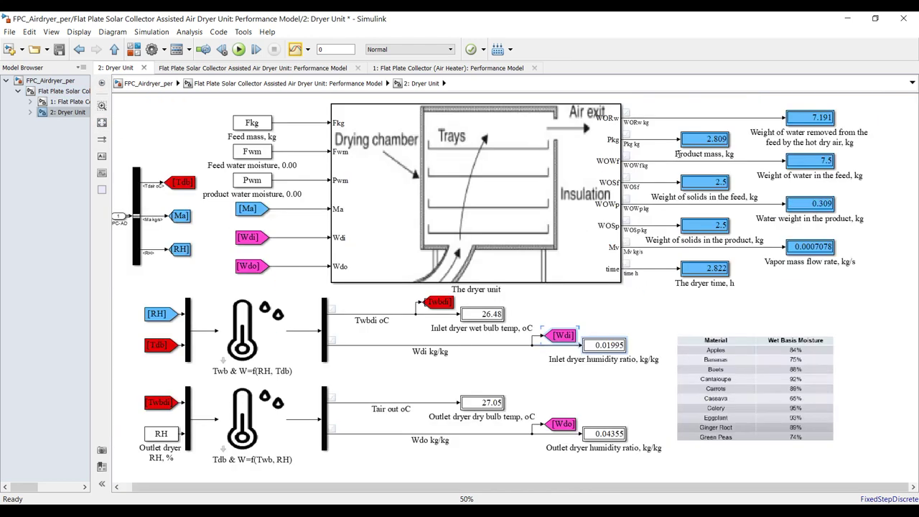
left_click_drag(629, 327, 627, 109)
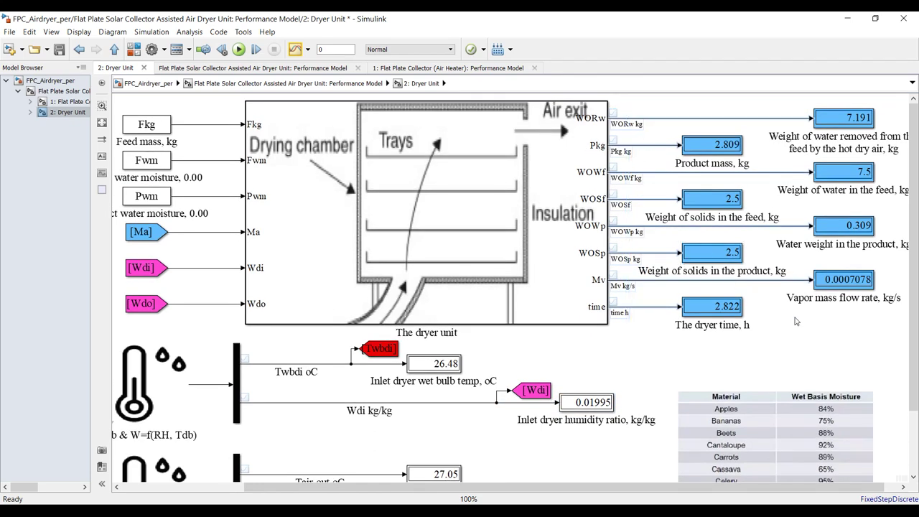
left_click(635, 119)
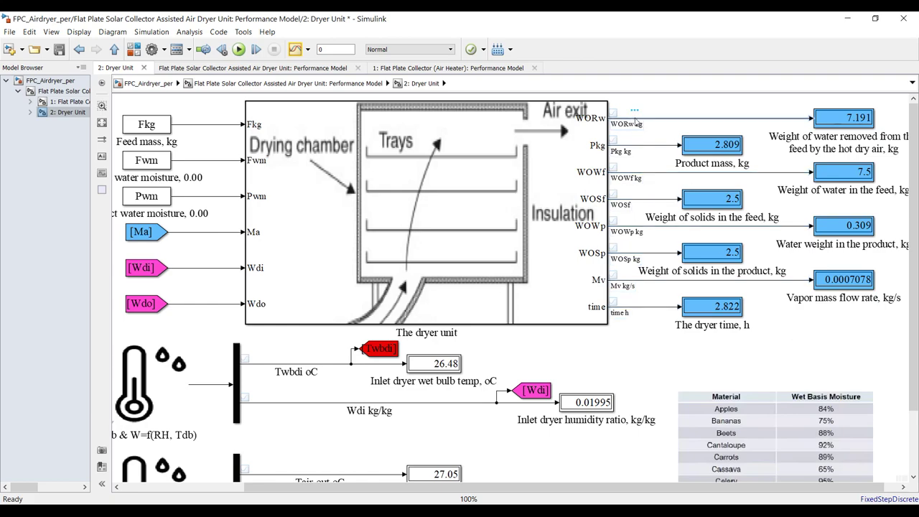
scroll(644, 126, "up", 3)
scroll(649, 132, "down", 2)
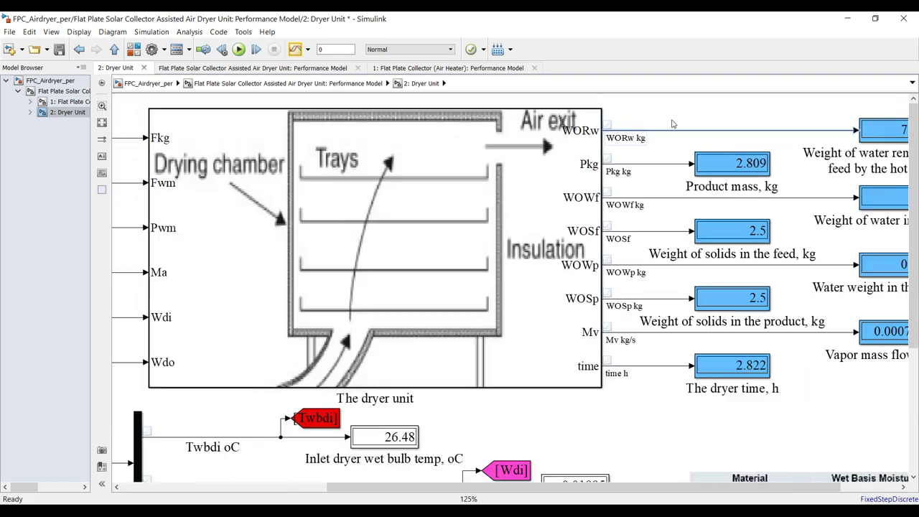
scroll(674, 123, "down", 1)
scroll(674, 124, "up", 1)
Save the air dryer model.
left_click(59, 49)
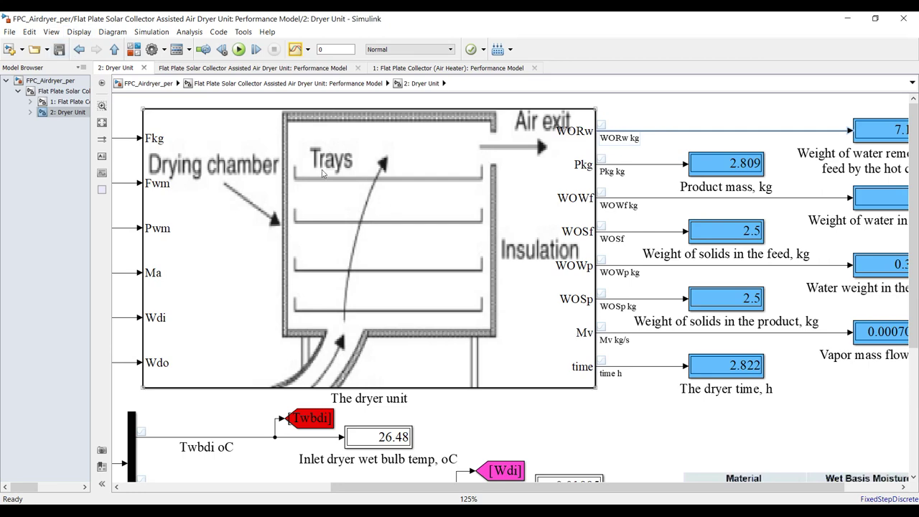
scroll(322, 170, "down", 3)
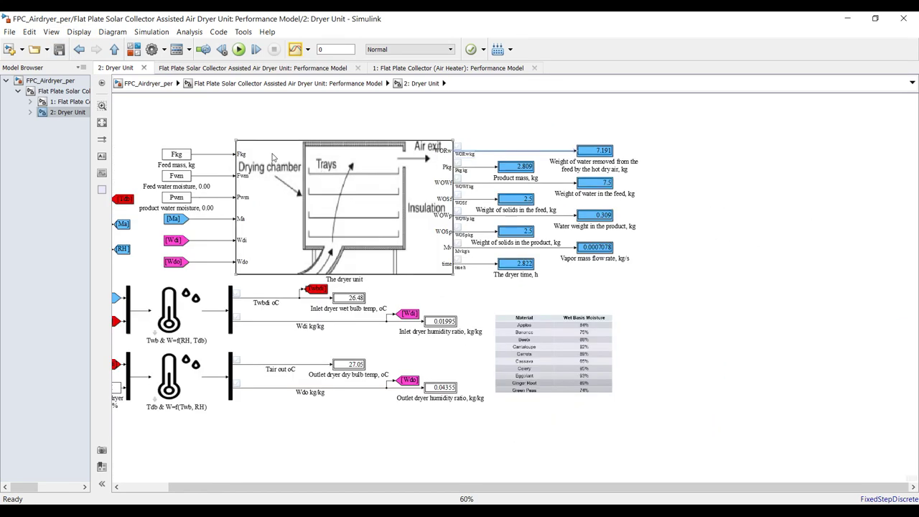
left_click(8, 33)
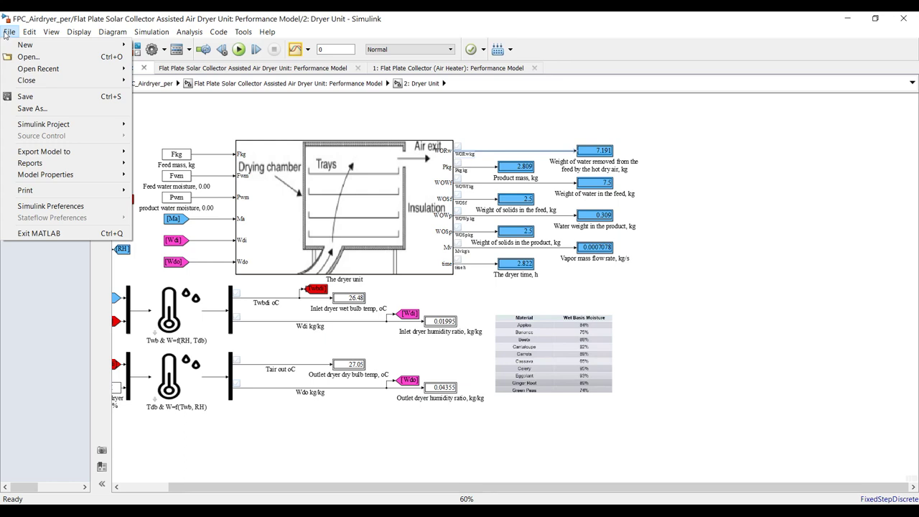
left_click(212, 131)
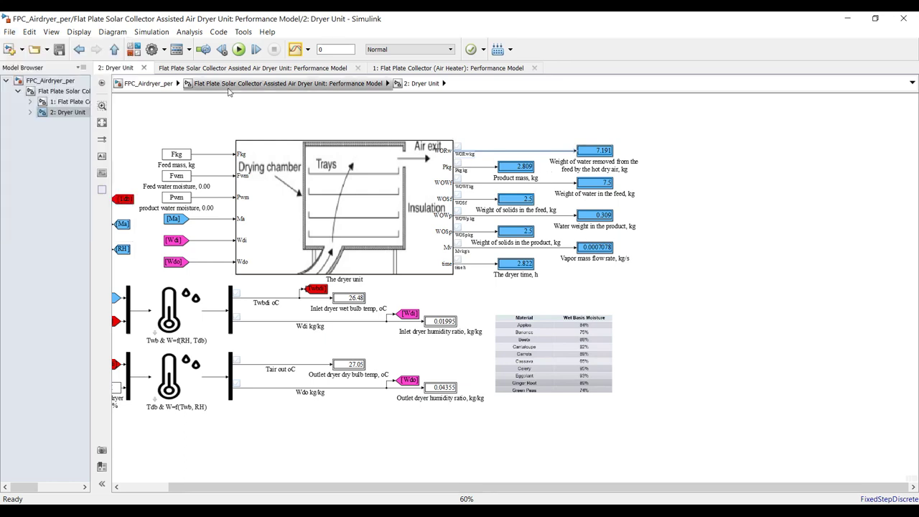
Return to the air dryer unit level, view the solar radiation parameter of the Flat Plate Collector block and close its parameters.
left_click(59, 91)
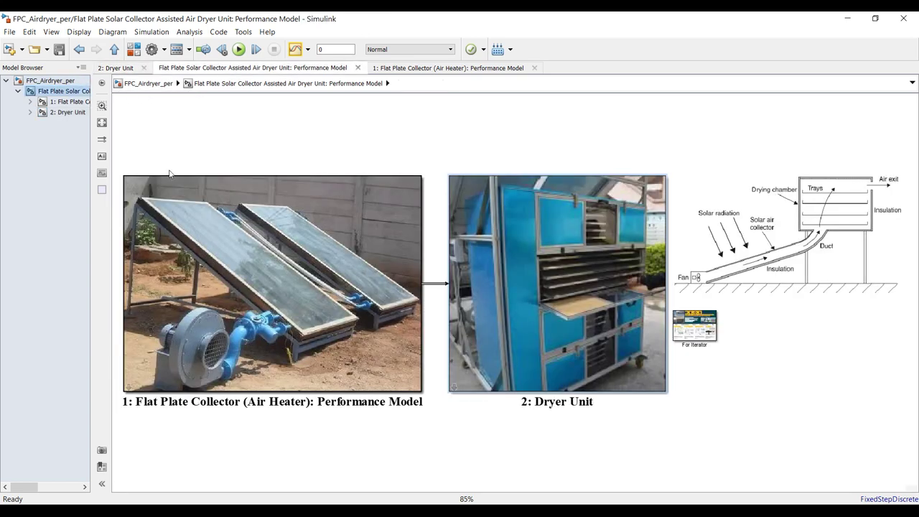
double_click(329, 237)
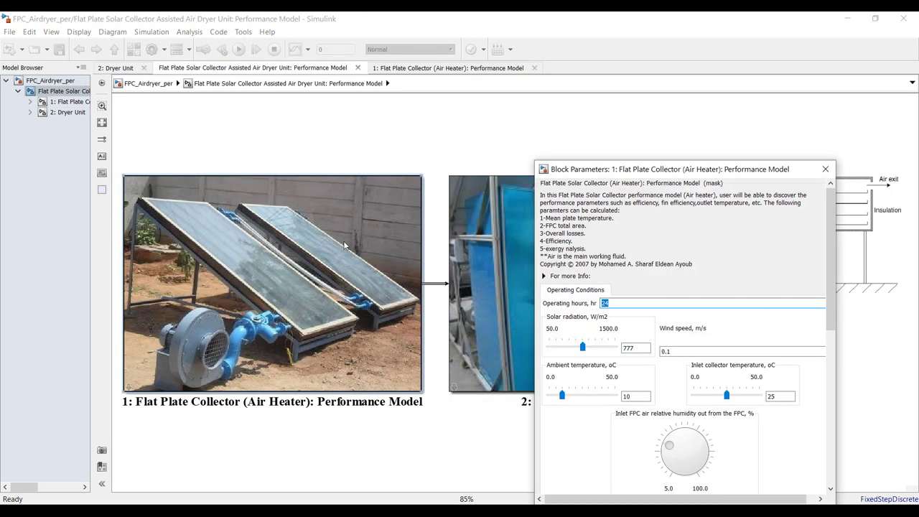
double_click(626, 349)
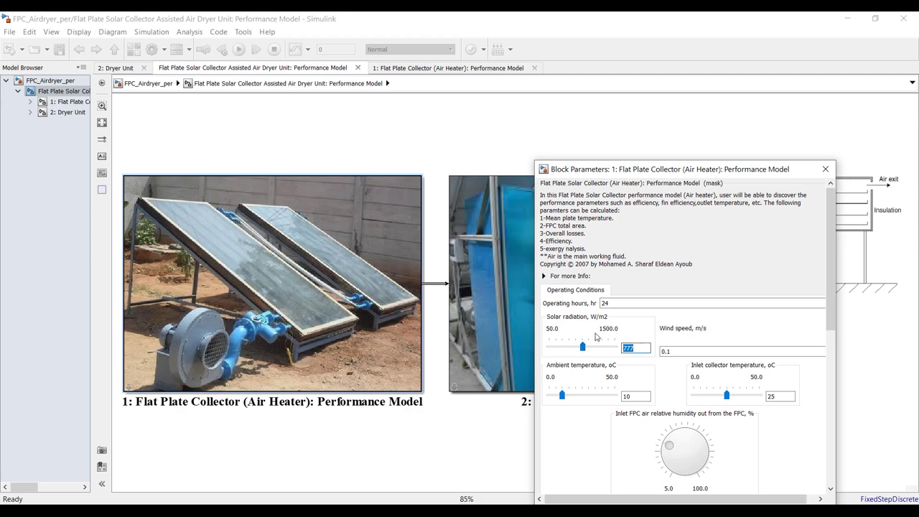
left_click_drag(686, 169, 647, 108)
left_click(632, 456)
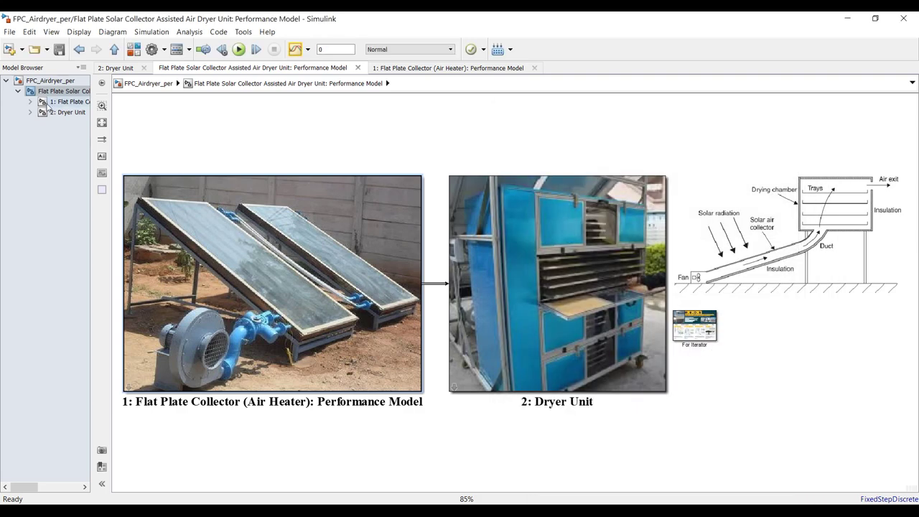
Save a copy of the model as FPC_Airdryer_per_vd in the FPC Solar Air Dryer Performance Model folder.
left_click(10, 32)
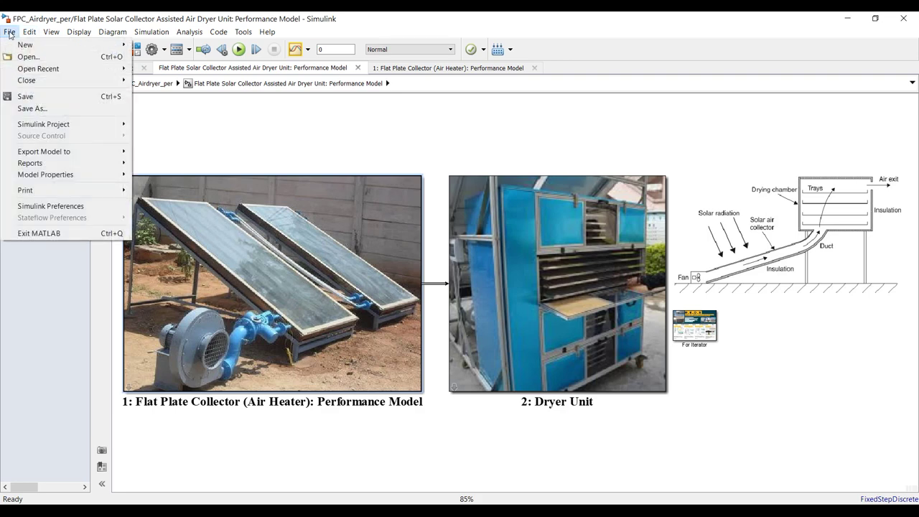
left_click(39, 107)
left_click(209, 248)
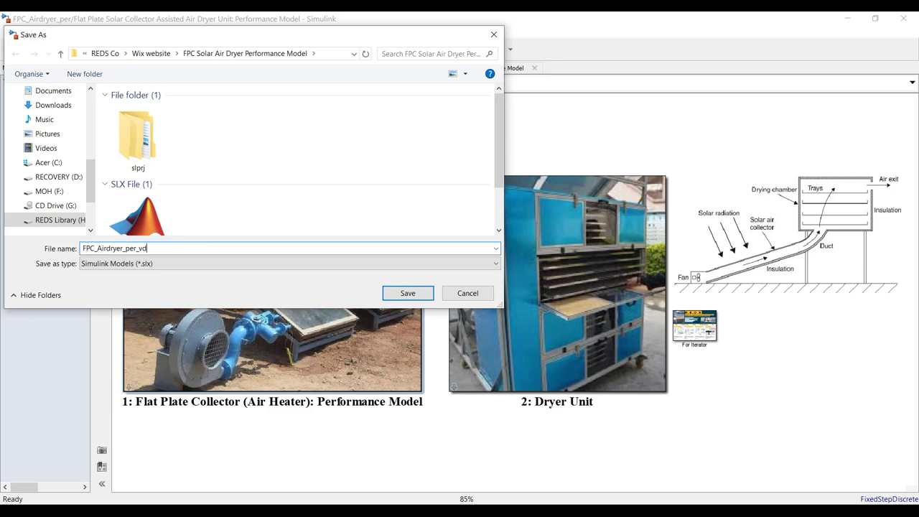
left_click(394, 302)
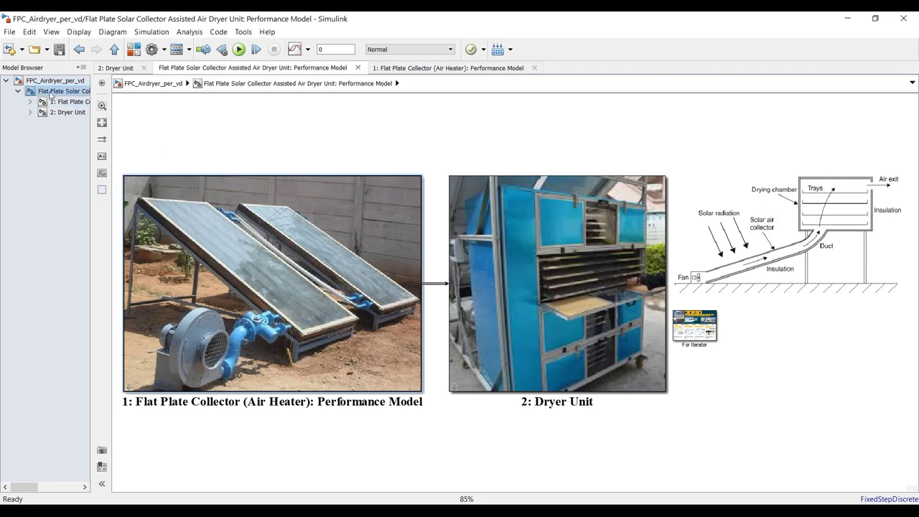
Browse the Flat Plate Collector and Dryer Unit subsystems of the model copy, ending in the collector subsystem.
left_click(64, 106)
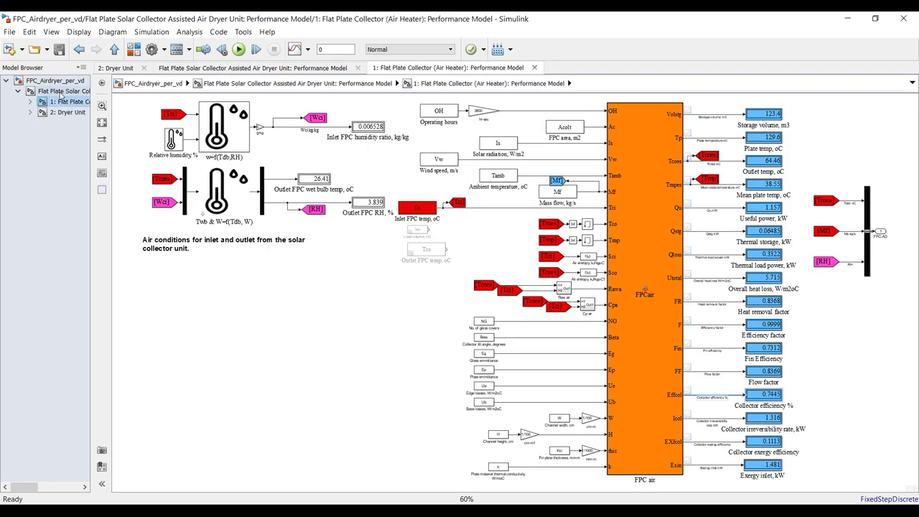
left_click(62, 91)
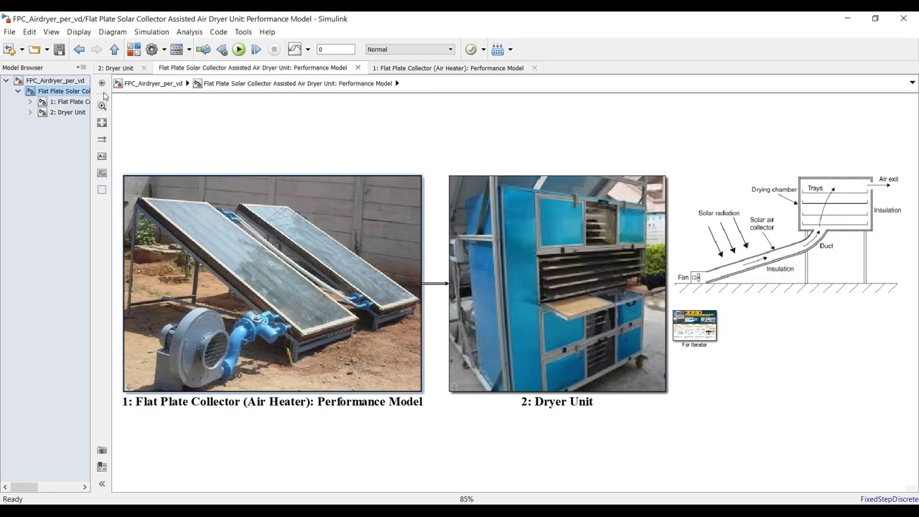
left_click(67, 112)
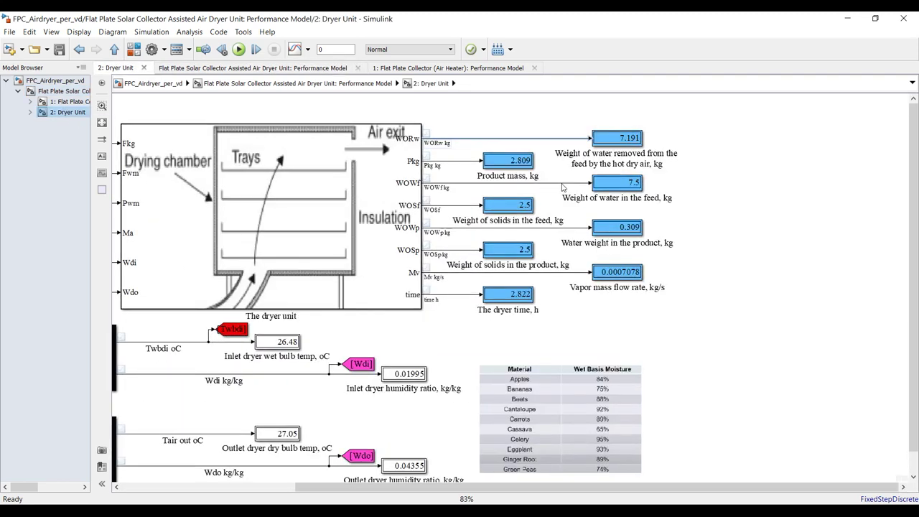
scroll(561, 187, "up", 1)
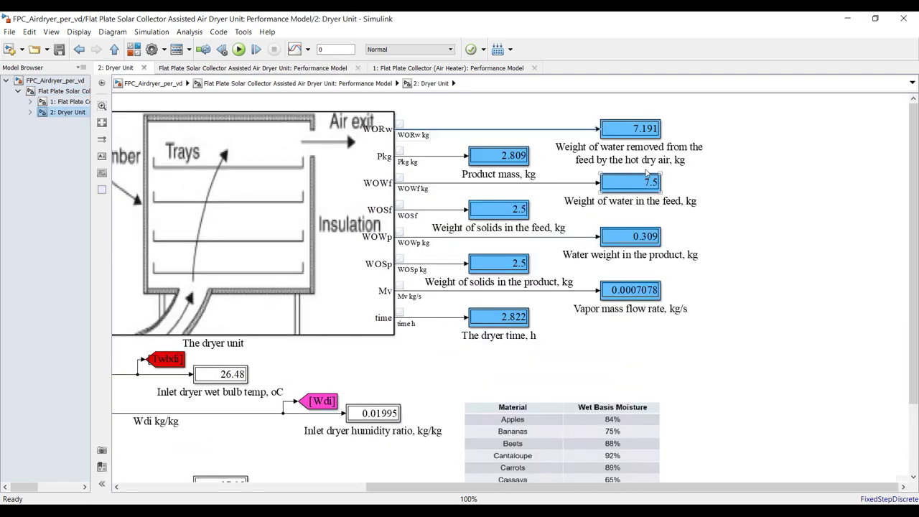
left_click(66, 101)
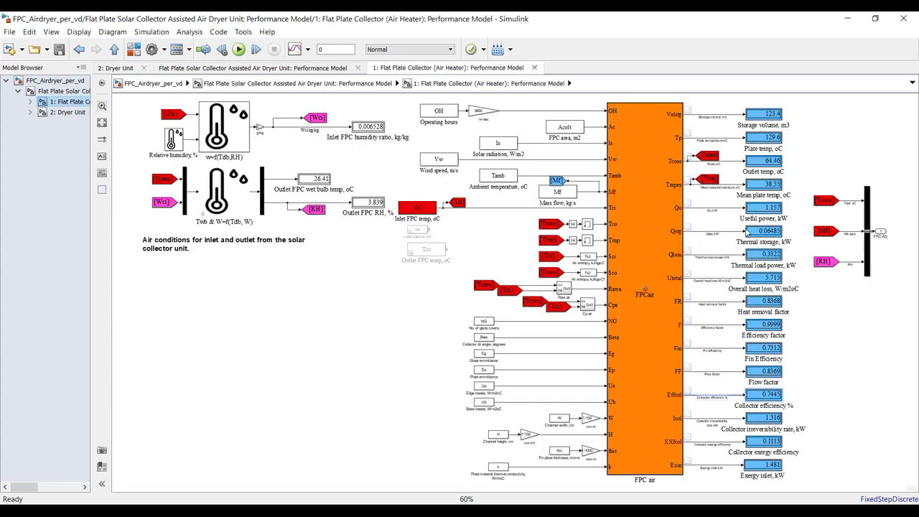
Examine the collector subsystem's output temperatures and powers, and return to the air dryer unit level.
scroll(780, 131, "up", 2)
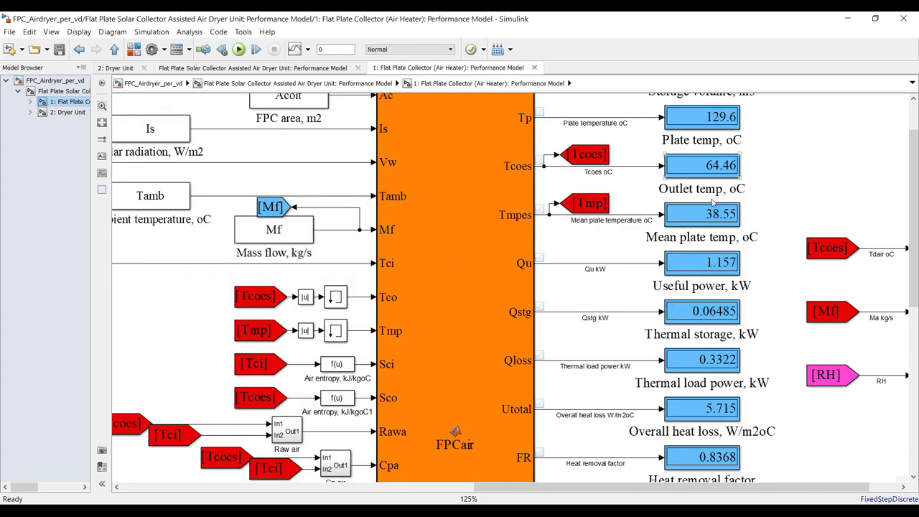
scroll(595, 189, "down", 3)
scroll(535, 191, "down", 1)
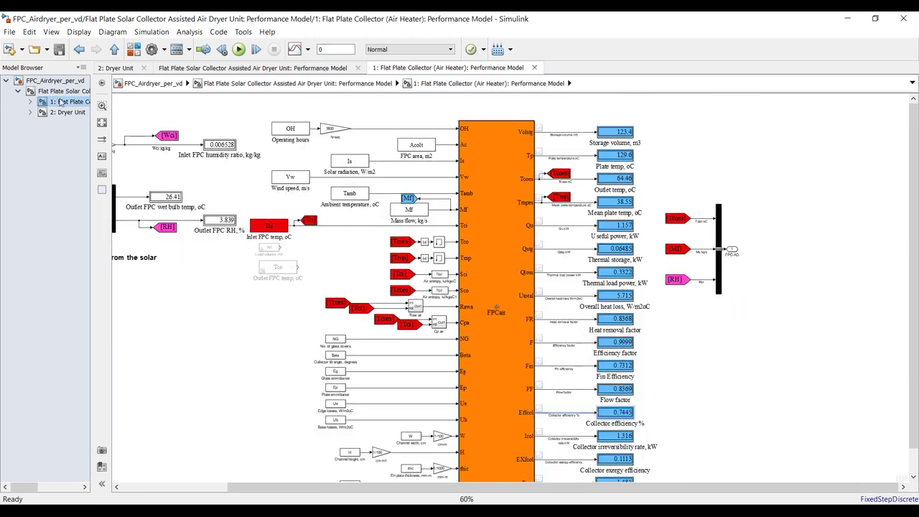
left_click(57, 94)
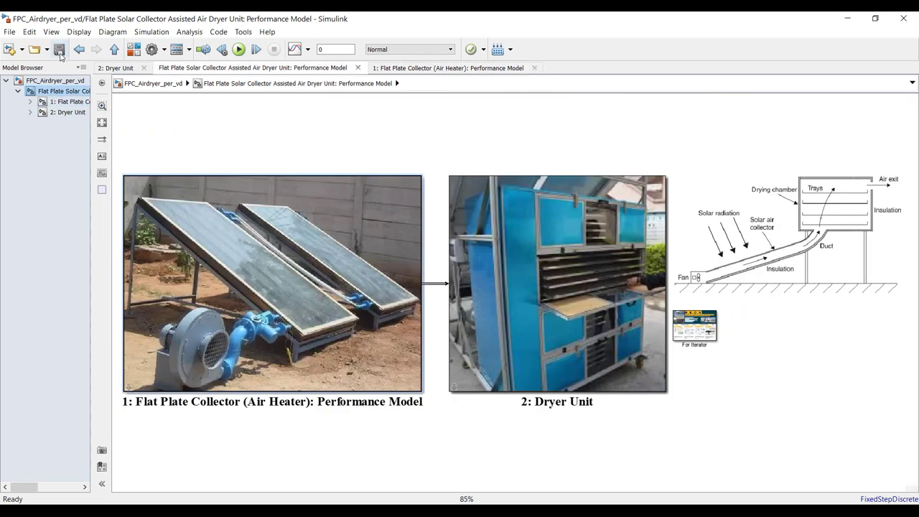
Open the Flat Plate Collector block's parameters, move their window aside, and display the Dryer Unit subsystem.
double_click(237, 207)
left_click_drag(596, 173, 263, 111)
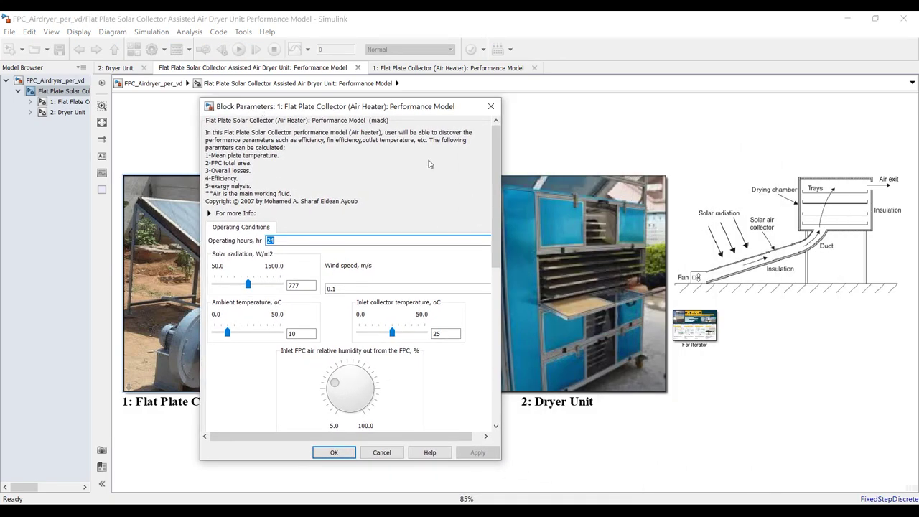
left_click(64, 114)
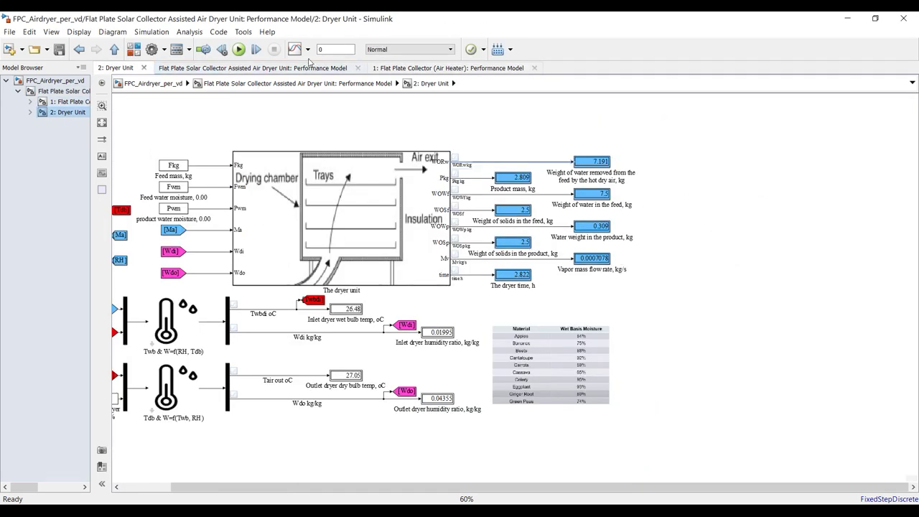
Set the simulation stop time to inf and run the model, with the collector's parameters window brought in front of the Dryer Unit.
double_click(336, 50)
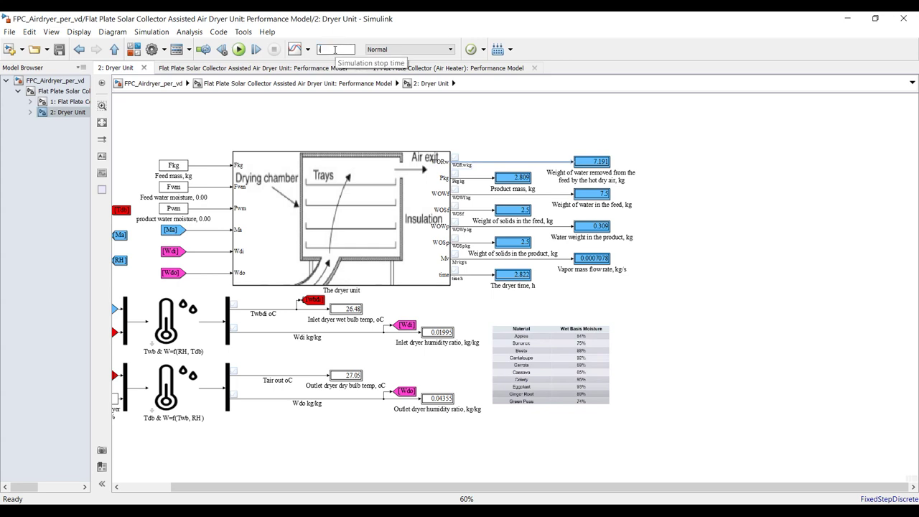
type("inf")
key("Return")
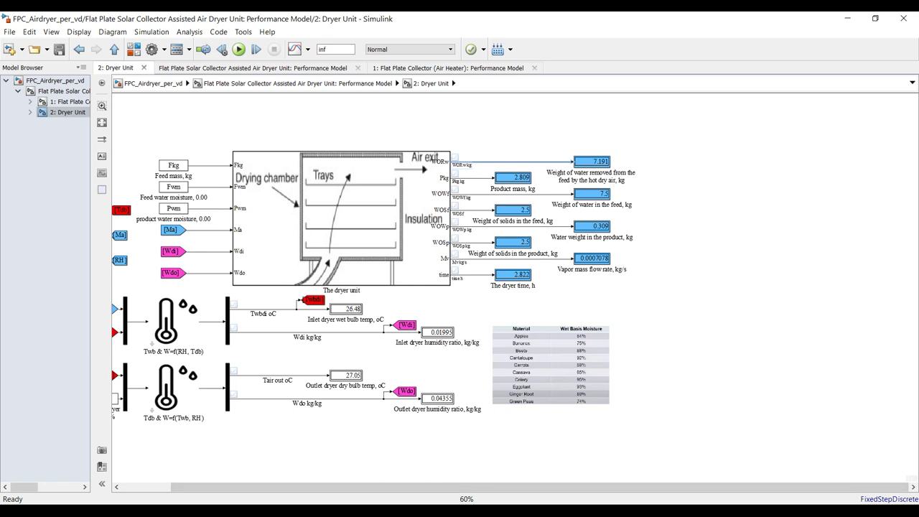
left_click(624, 460)
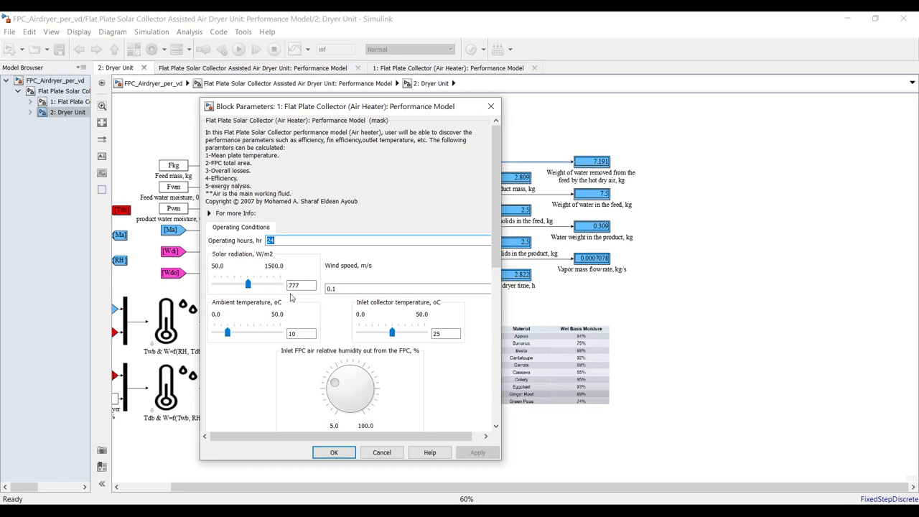
left_click(305, 26)
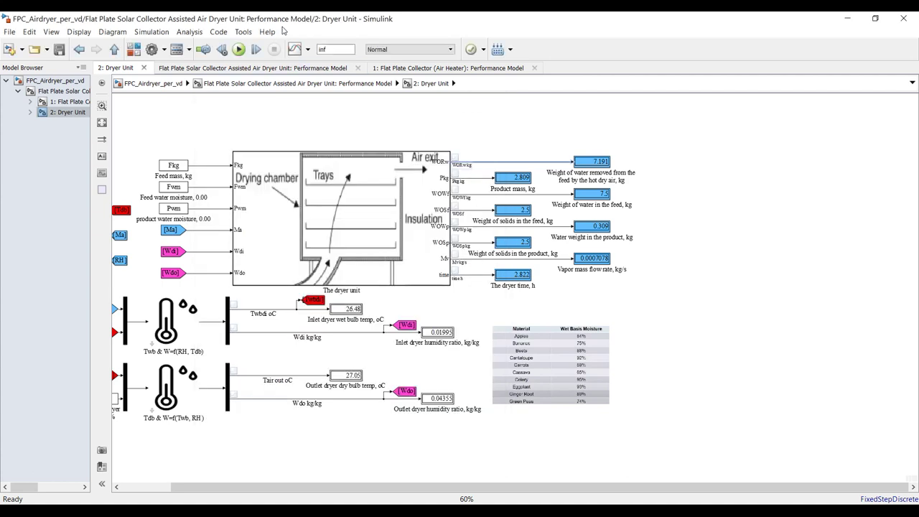
left_click(238, 49)
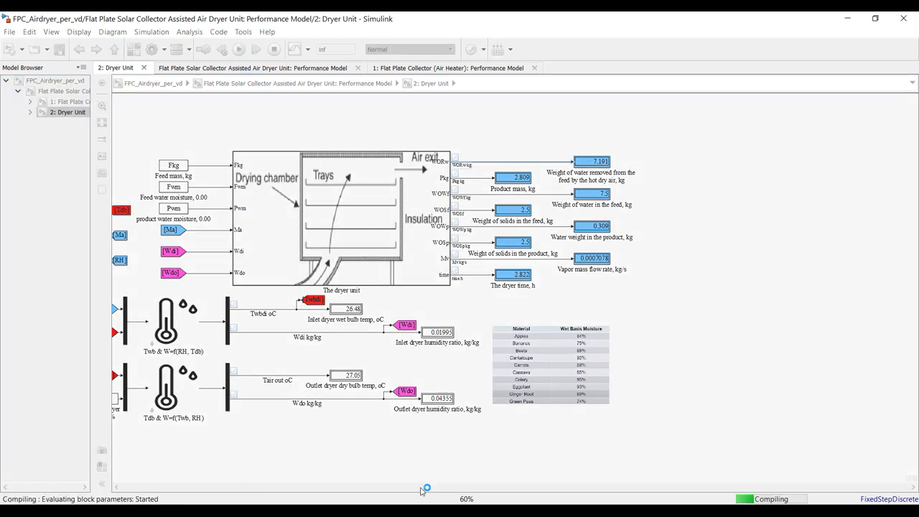
left_click(593, 479)
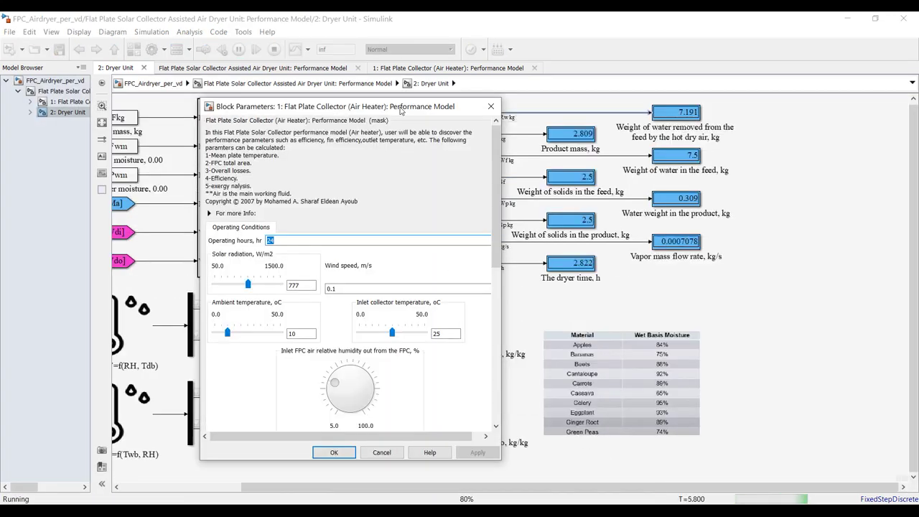
Vary the collector's solar radiation in small increments while the simulation runs, passing 833 W/m2 and ending at 876.5 W/m2.
left_click(247, 285)
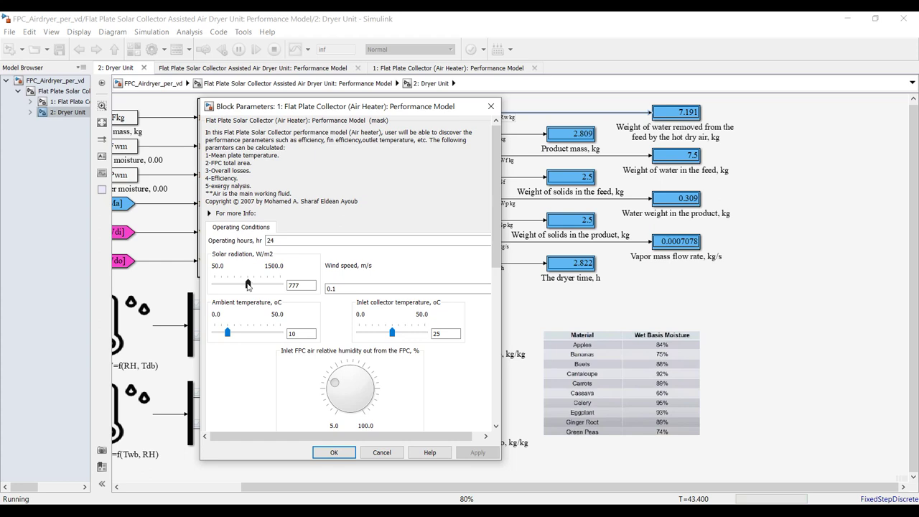
left_click_drag(248, 285, 248, 286)
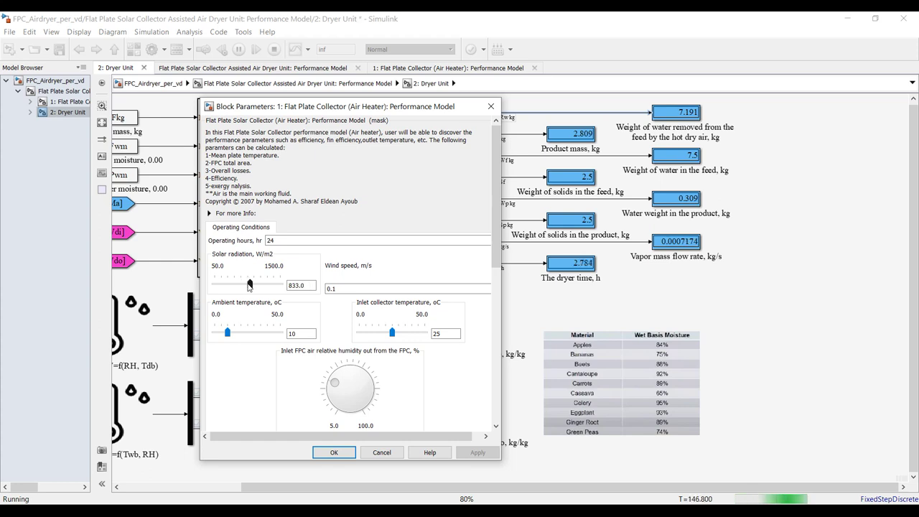
left_click_drag(248, 285, 249, 285)
left_click(247, 287)
left_click(246, 287)
left_click(247, 287)
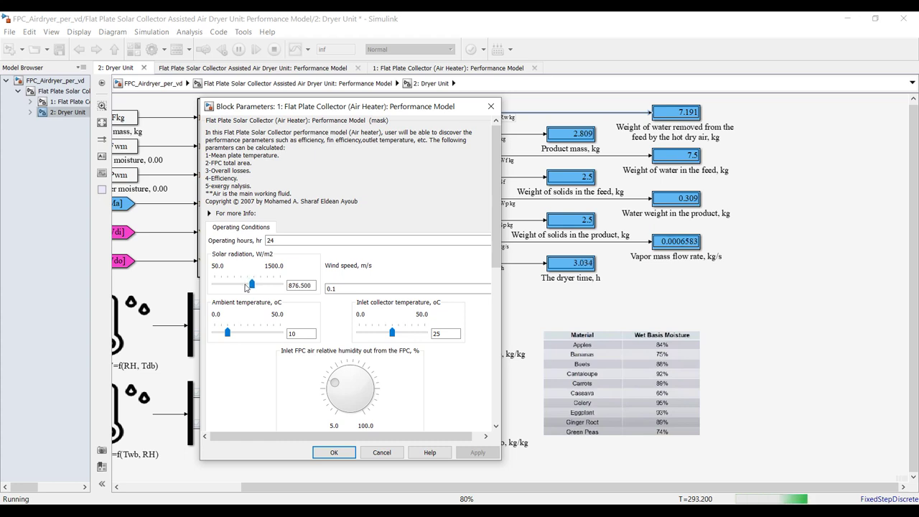
Lower the collector's solar radiation stepwise to 746 W/m2, accept the parameters and stop the simulation.
left_click(246, 287)
left_click(247, 286)
left_click(246, 287)
left_click(245, 287)
left_click(245, 287)
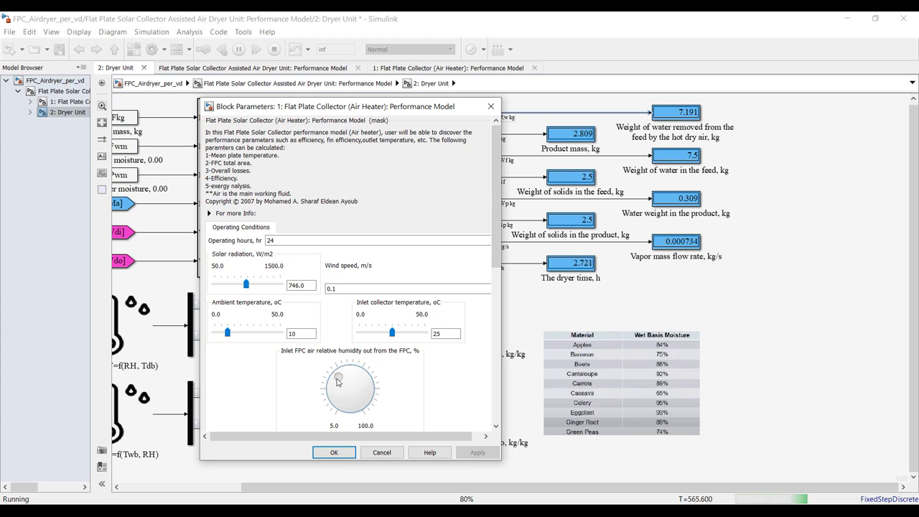
left_click(334, 452)
left_click(275, 49)
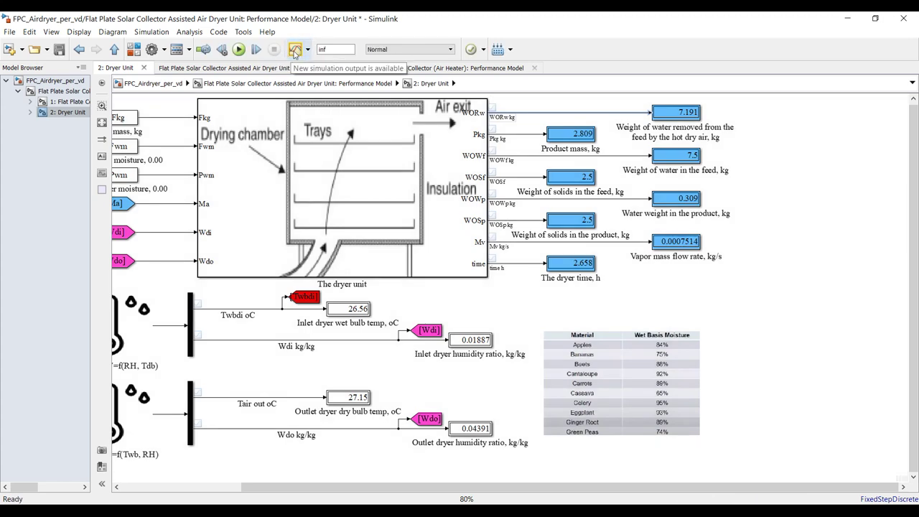
Examine the dryer unit's output displays and the streaming option of the removed water weight signal.
left_click(524, 118)
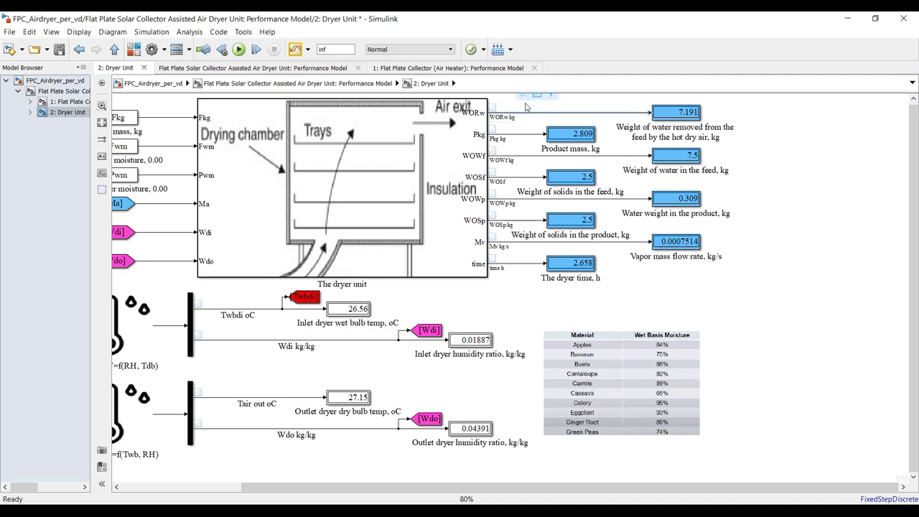
key("space")
key("alt+1")
scroll(570, 197, "up", 6)
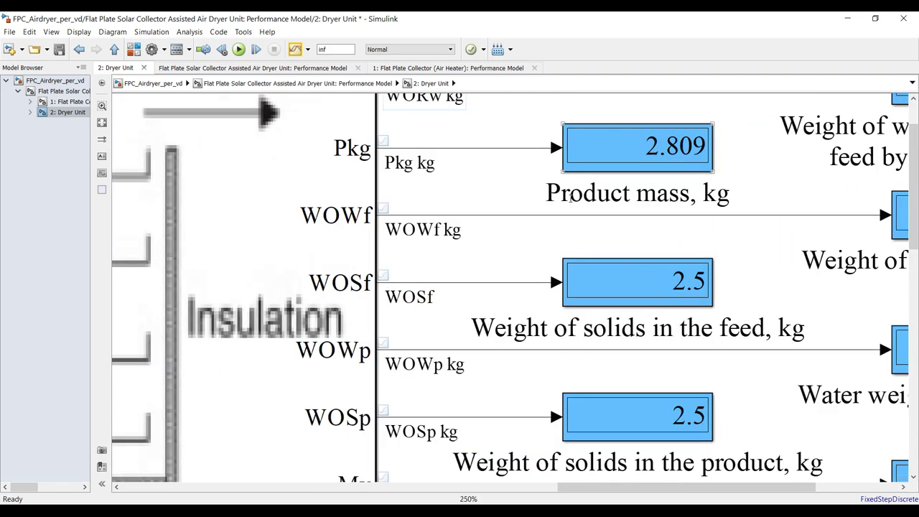
scroll(570, 198, "down", 3)
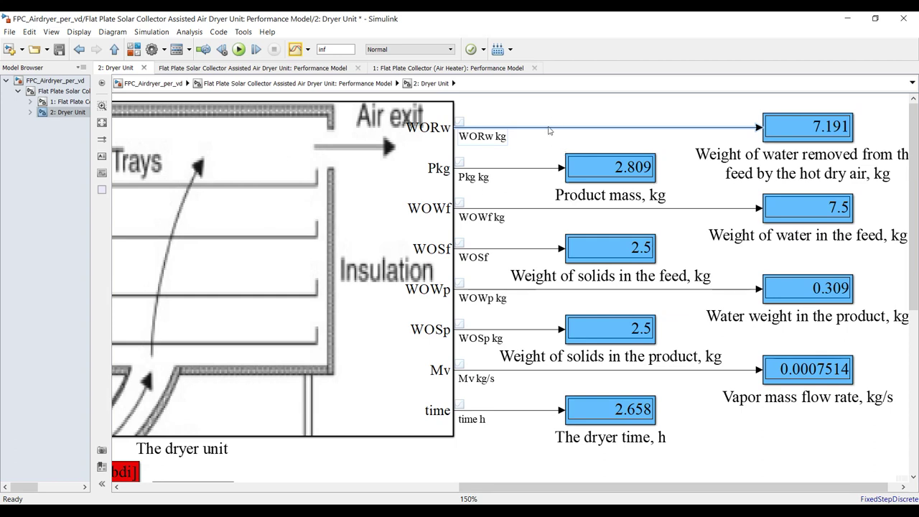
mouse_move(547, 118)
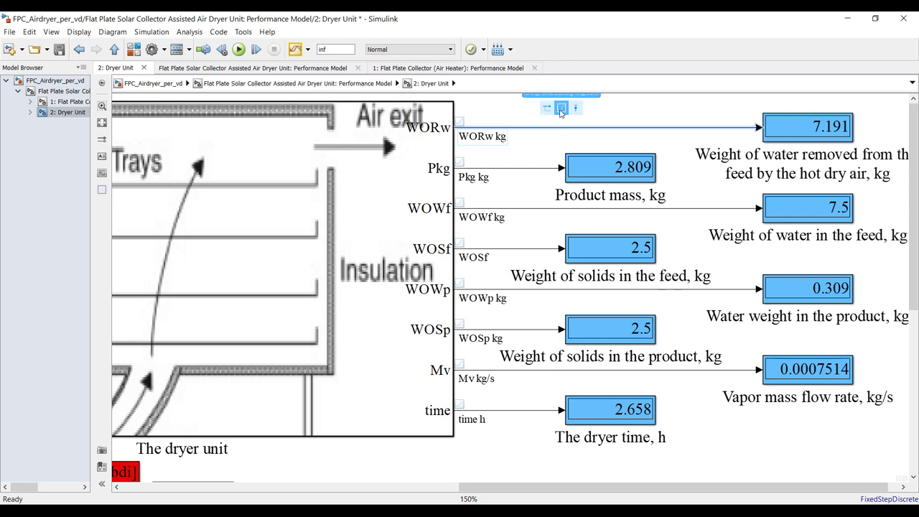
Open the Simulation Data Inspector and enlarge its signal list to show more signals of the FPC_Airdryer_per_vd run.
left_click(308, 49)
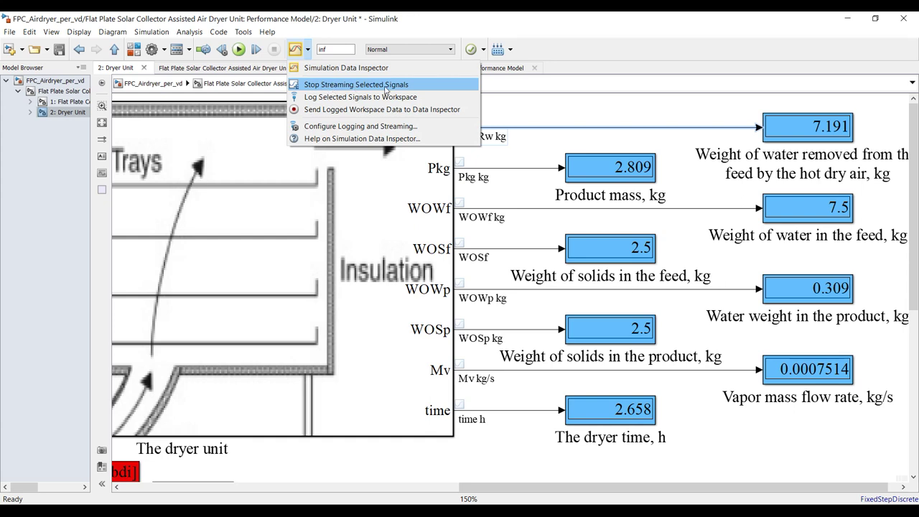
left_click(551, 114)
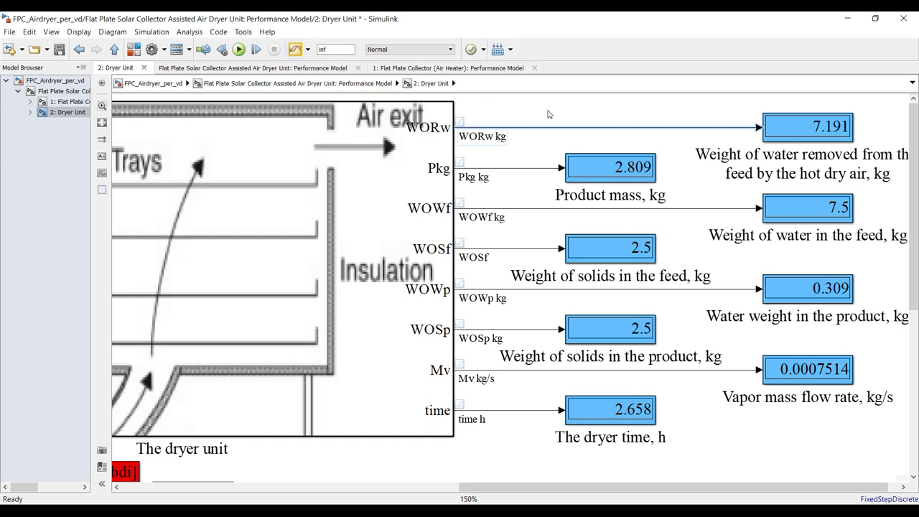
left_click(295, 50)
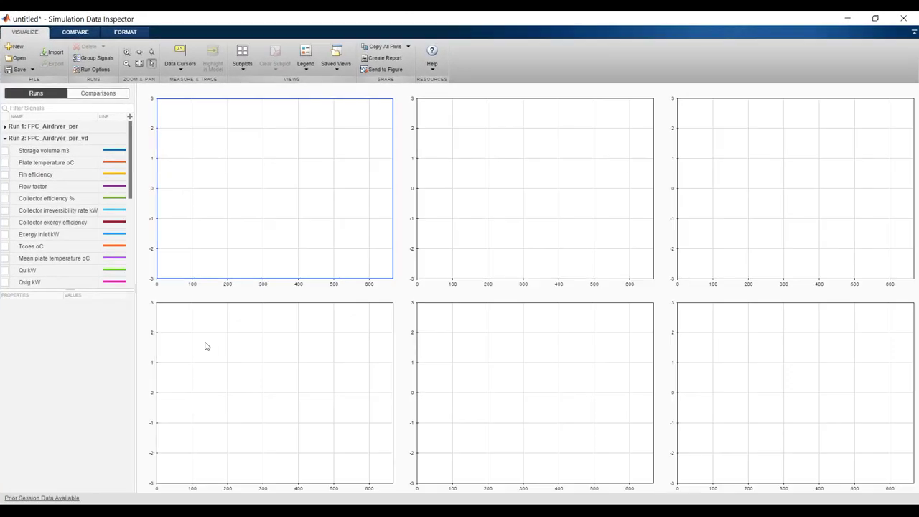
left_click_drag(70, 290, 63, 452)
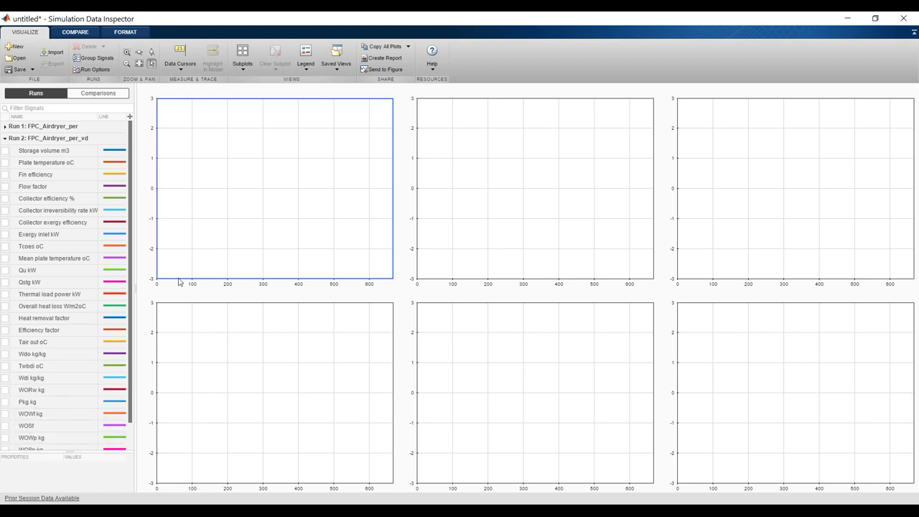
Preview the storage volume, fin efficiency and flow factor signals one at a time in the first subplot, clearing each.
left_click(5, 153)
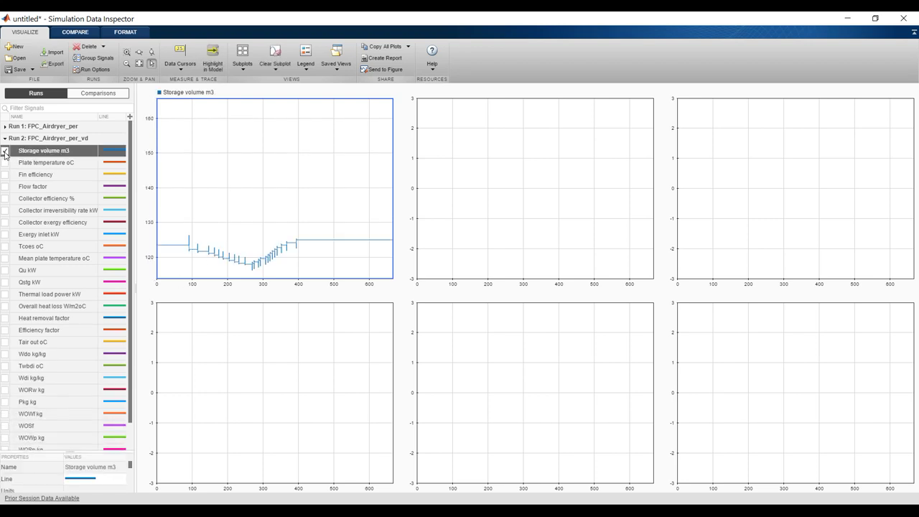
left_click(5, 152)
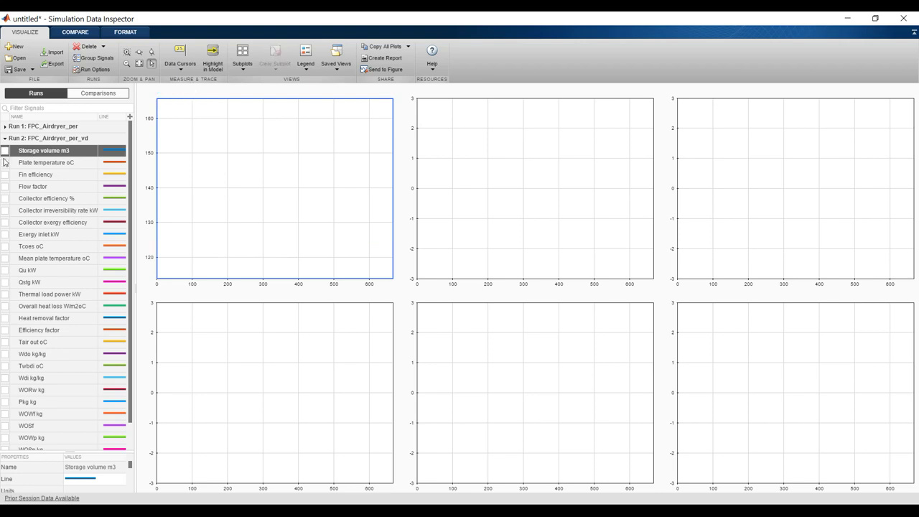
left_click(5, 174)
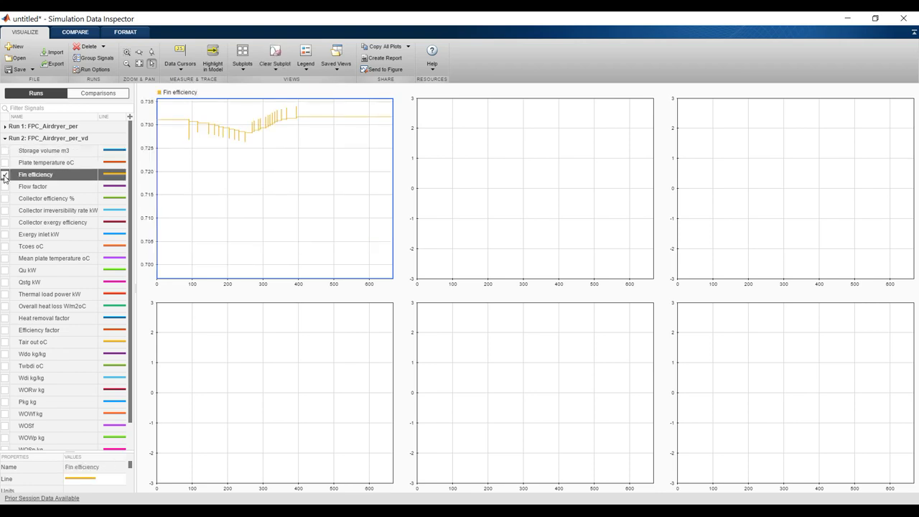
left_click(5, 174)
left_click(5, 187)
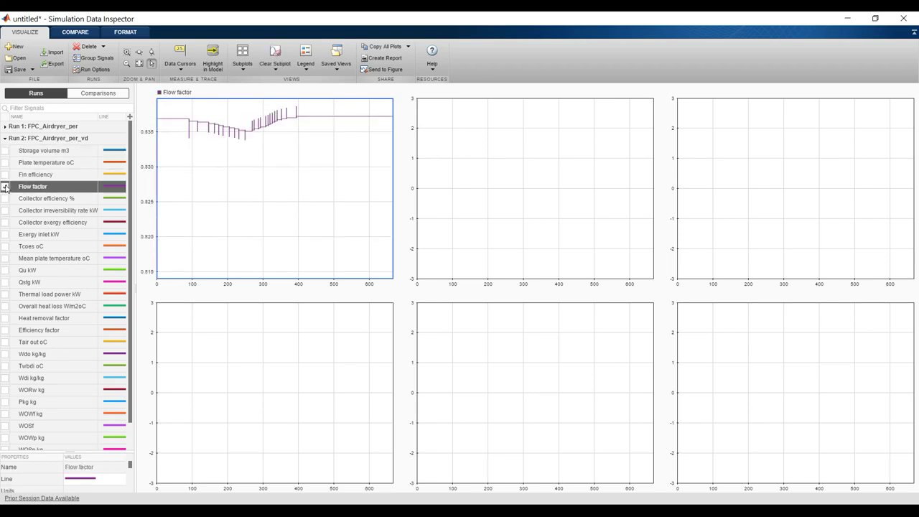
left_click(5, 186)
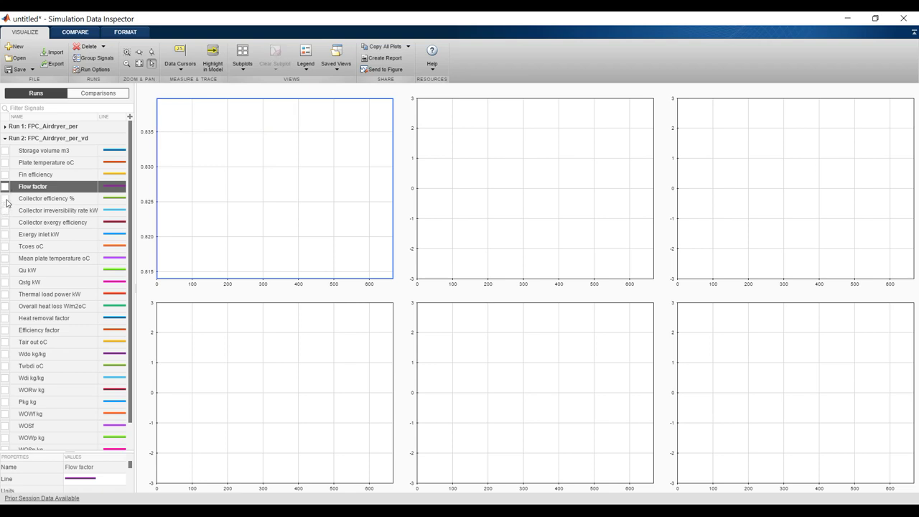
Plot Collector efficiency % in the first subplot, Tcoes oC in the second and Qu kW in the third.
left_click(5, 199)
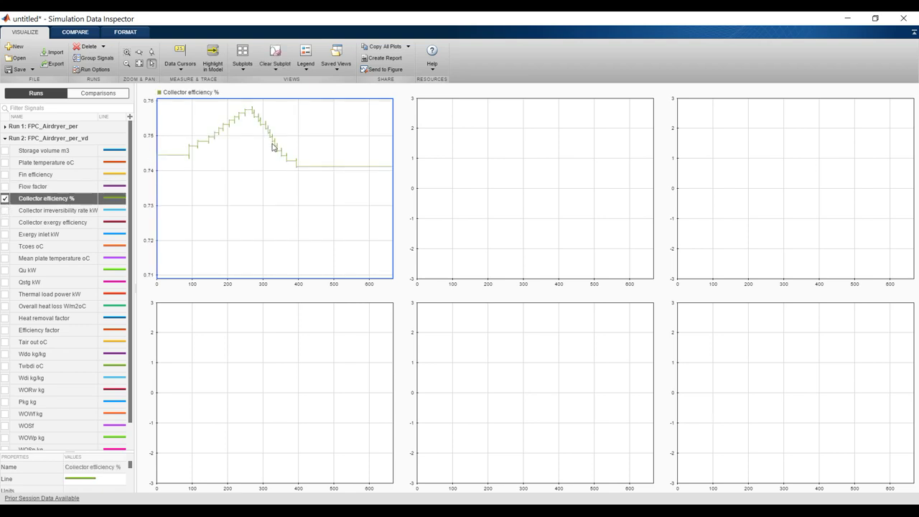
left_click(485, 150)
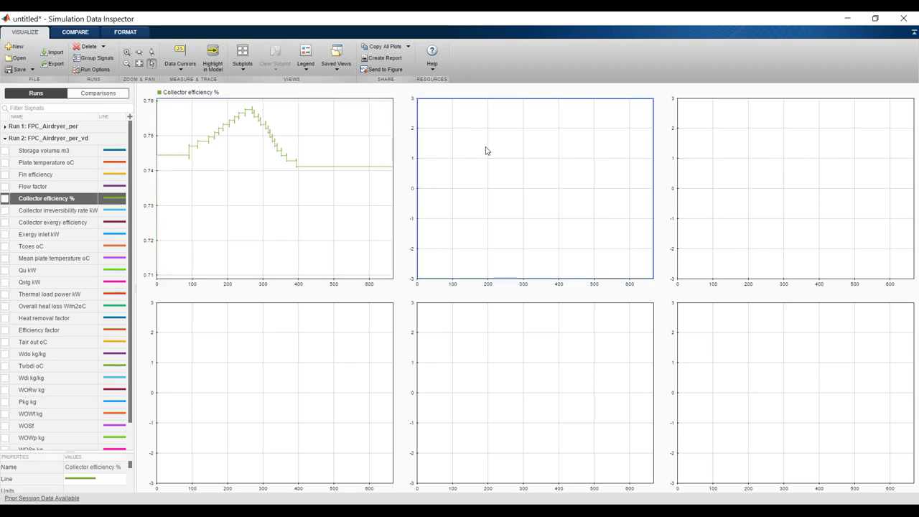
left_click(5, 246)
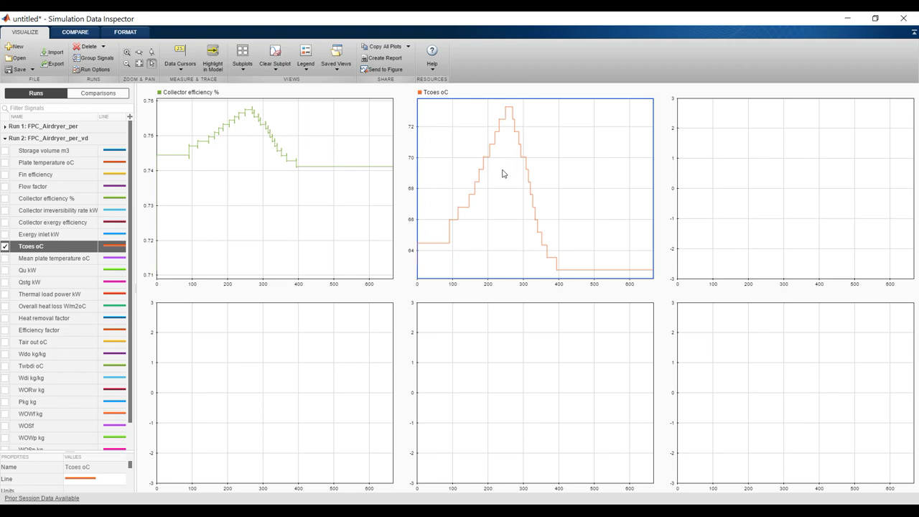
left_click(713, 158)
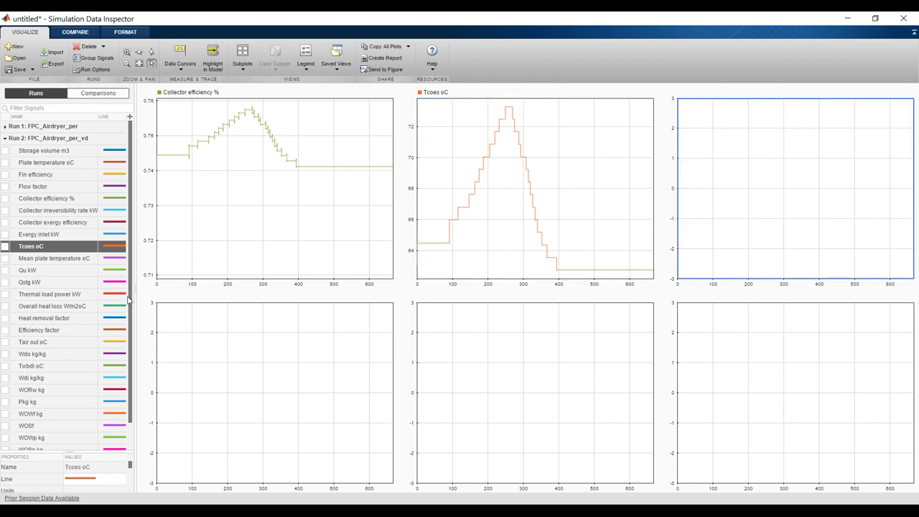
left_click(5, 271)
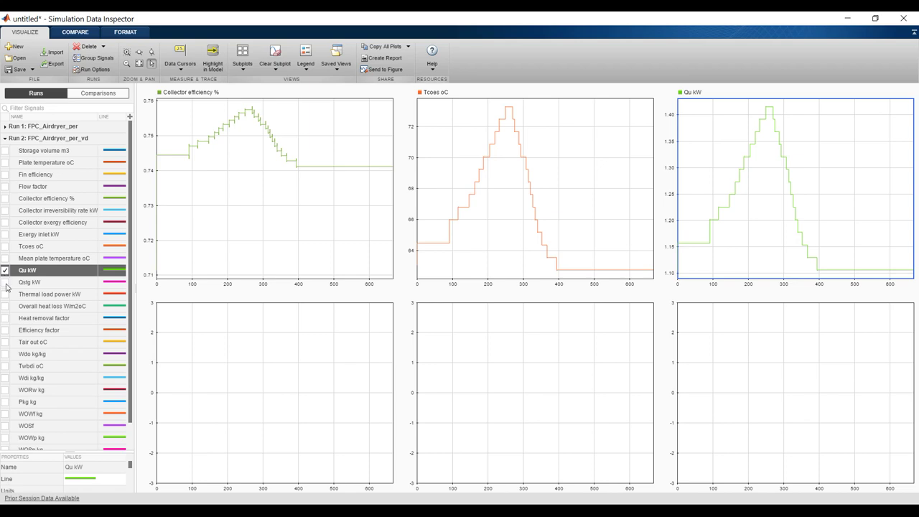
left_click(5, 283)
left_click(5, 283)
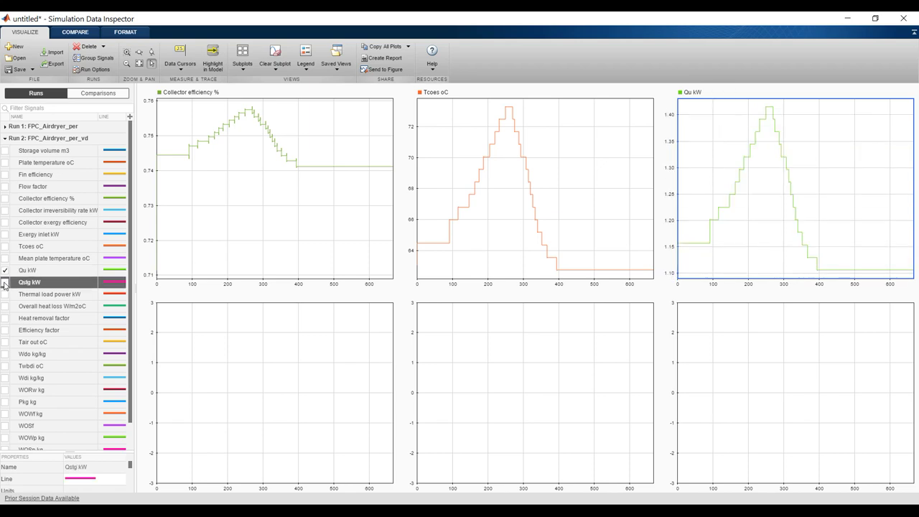
Plot Overall heat loss W/m2oC in the first subplot of the second row.
left_click(229, 360)
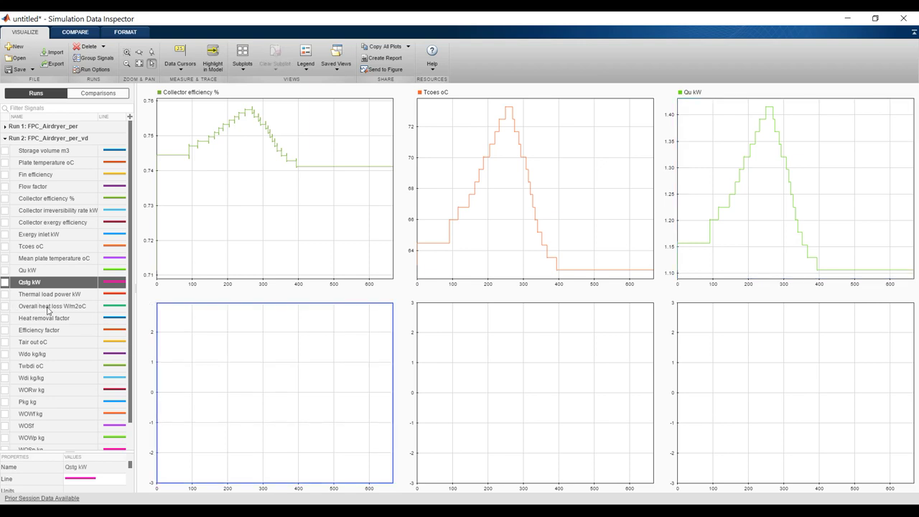
left_click(5, 307)
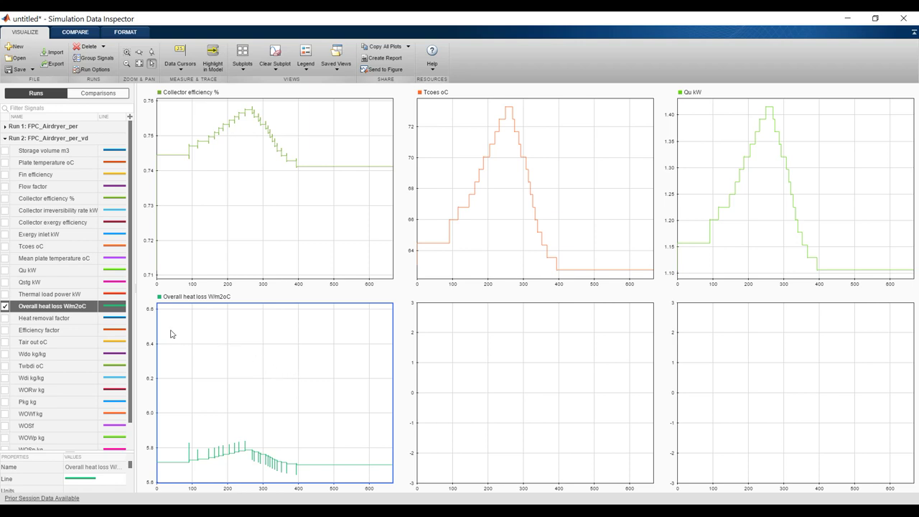
Preview the Wdo kg/kg, WORw kg and Pkg kg signals one at a time in the second row's middle subplot, clearing each.
left_click(458, 336)
scroll(46, 289, "down", 1)
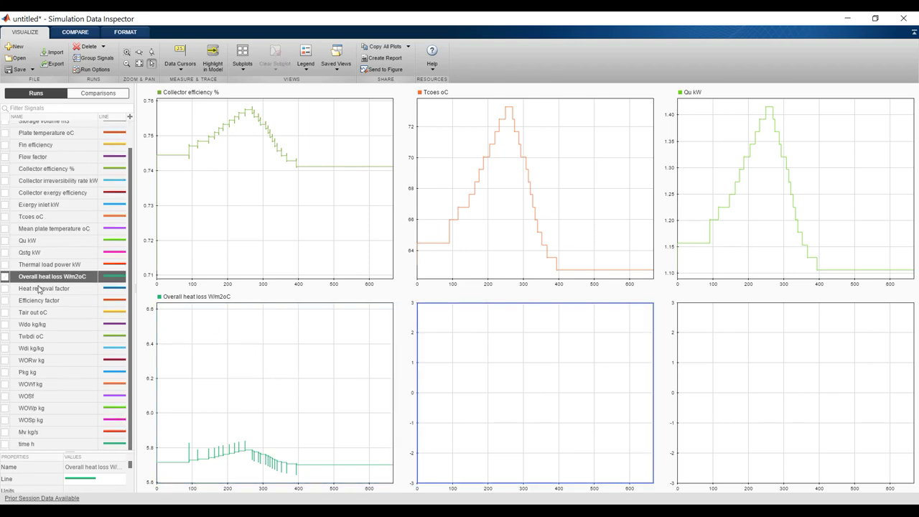
left_click(5, 324)
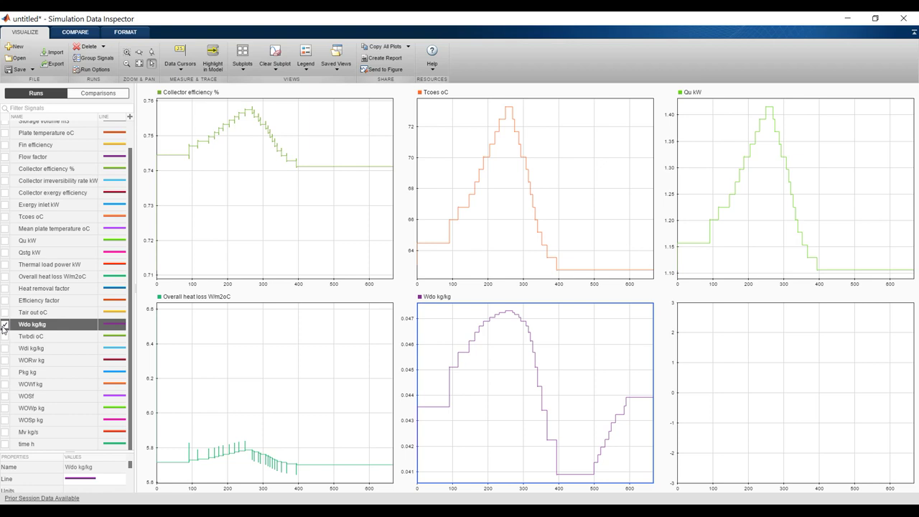
left_click(5, 325)
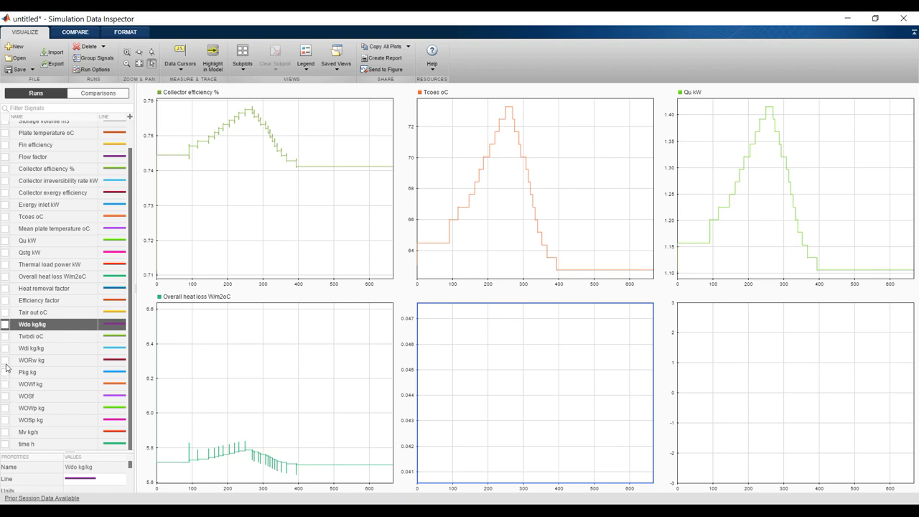
left_click(5, 360)
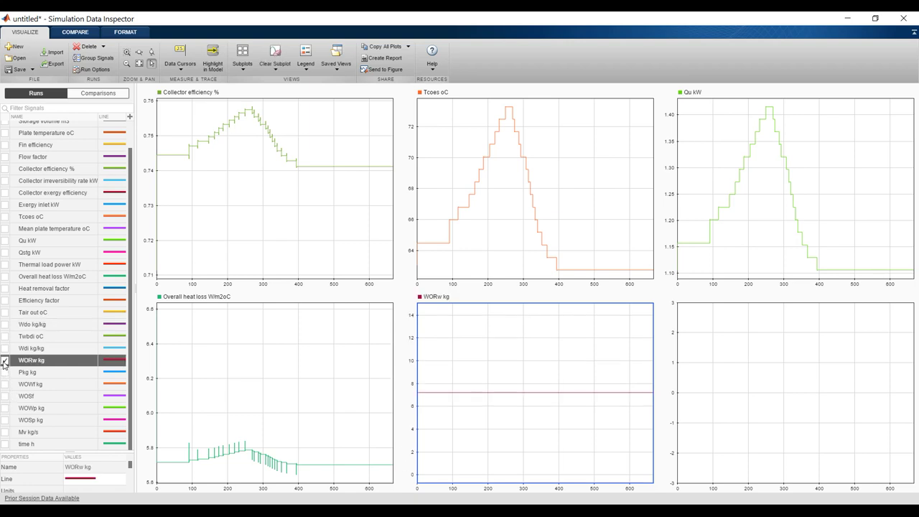
left_click(5, 361)
left_click(5, 372)
left_click(5, 371)
Plot time h in the second row's middle subplot and Mv kg/s in its last subplot.
left_click(5, 445)
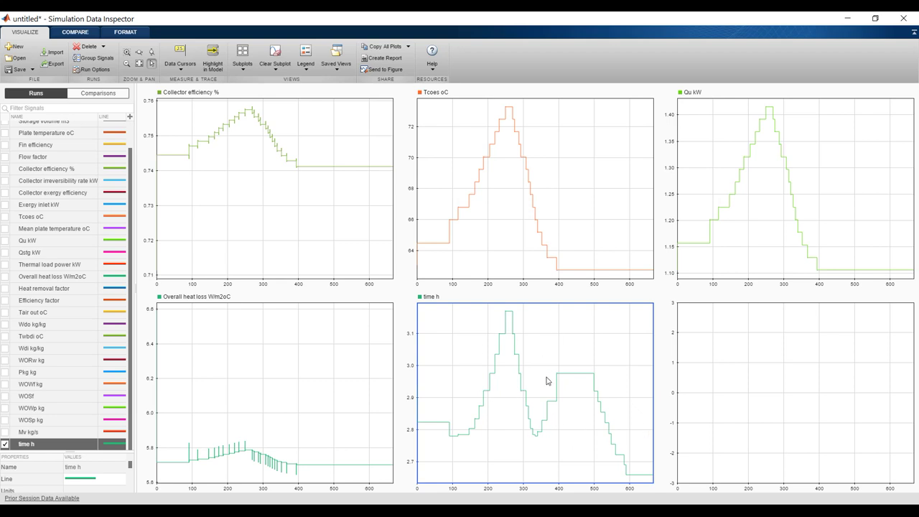
left_click(757, 366)
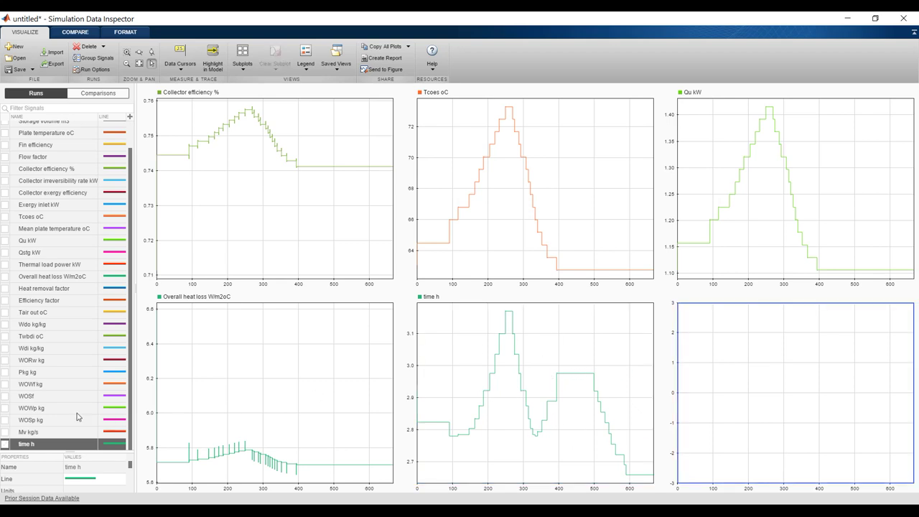
left_click(5, 433)
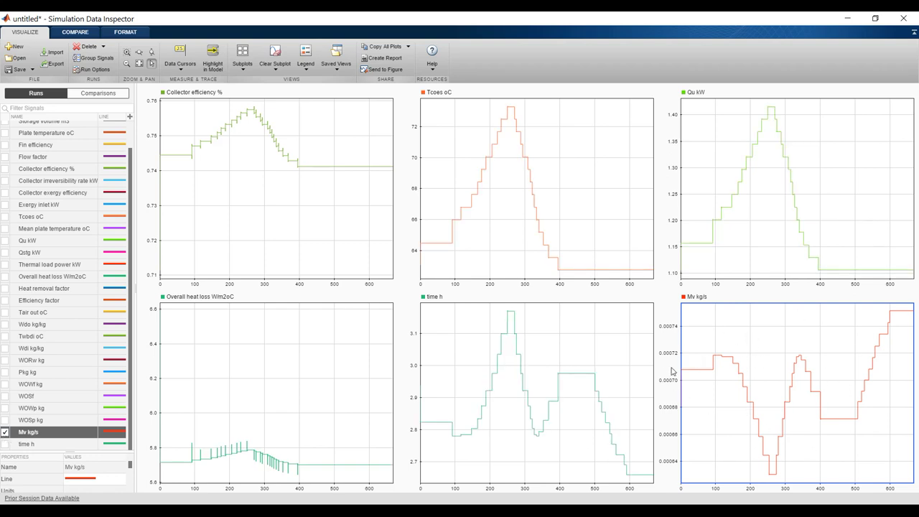
Keep Collector efficiency % in the first subplot and change the subplot layout to a 3-by-3 grid.
left_click(240, 350)
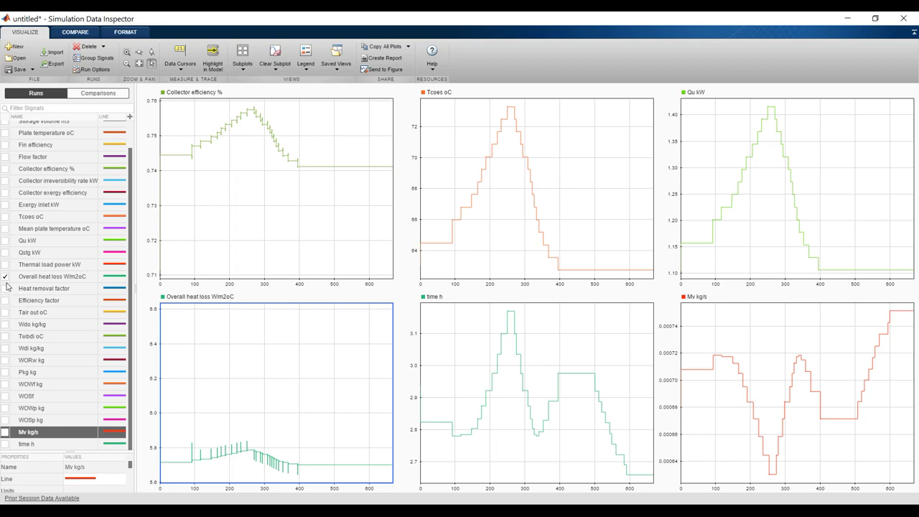
left_click(256, 206)
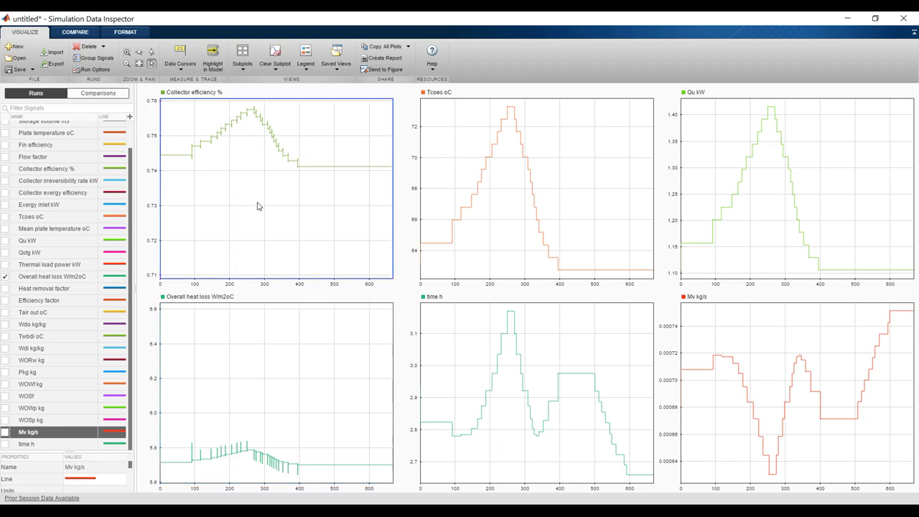
left_click(5, 169)
left_click(5, 169)
left_click(242, 56)
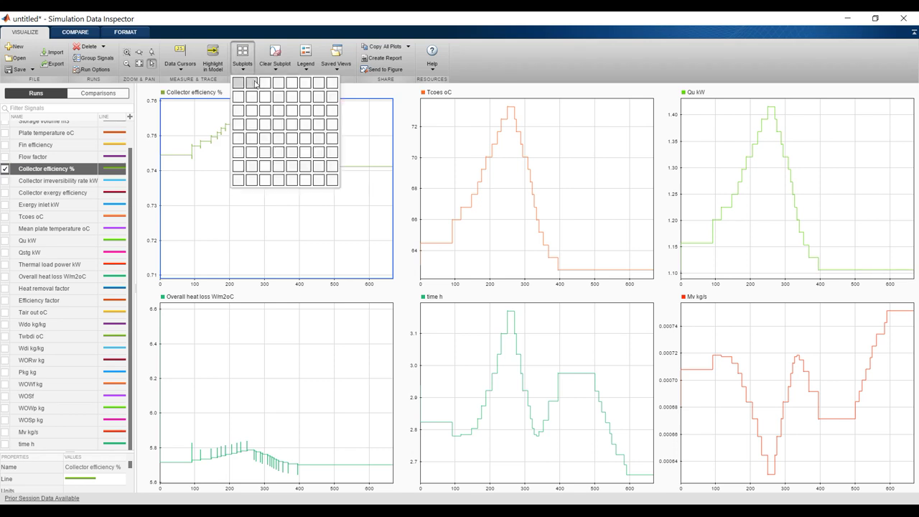
left_click(265, 110)
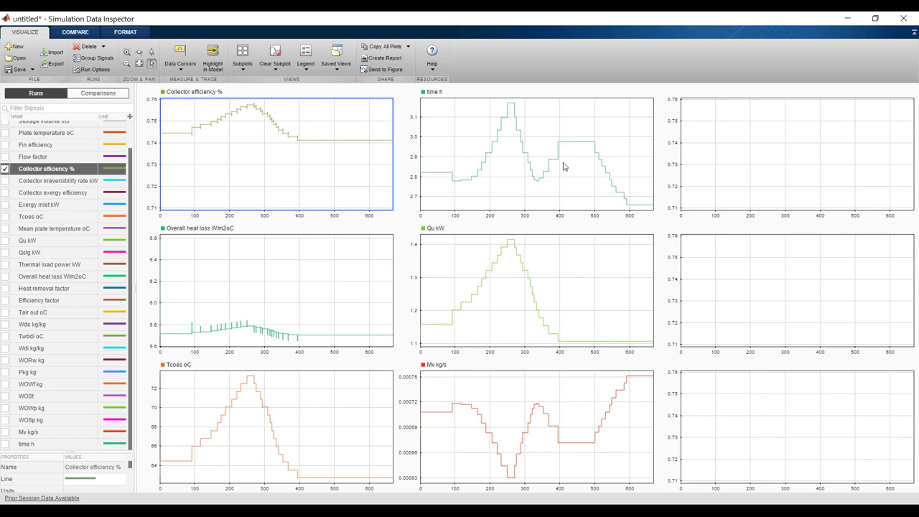
Plot Tair out oC in the empty third subplot of the first row.
left_click(818, 165)
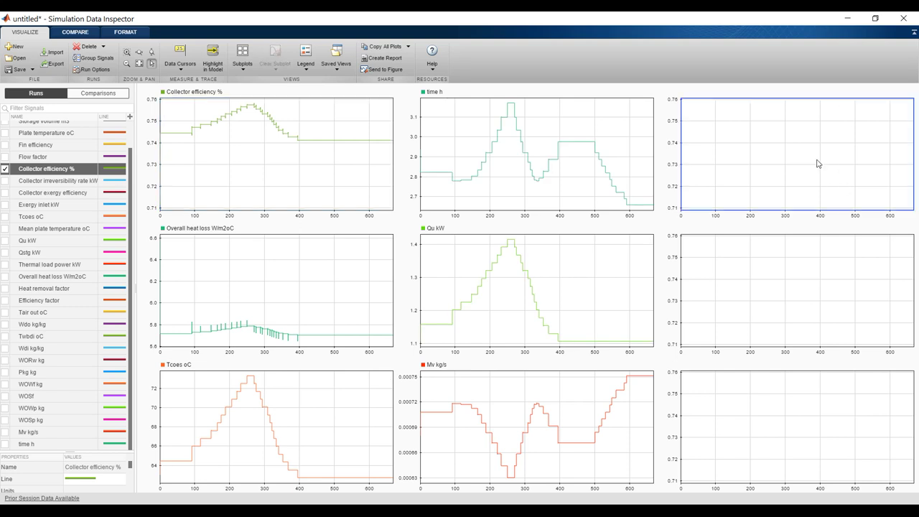
left_click(6, 313)
Preview the Pkg, WOWf, WOSf, WOWp and WOSp signals one at a time in the second row's empty subplot, clearing each.
left_click(781, 281)
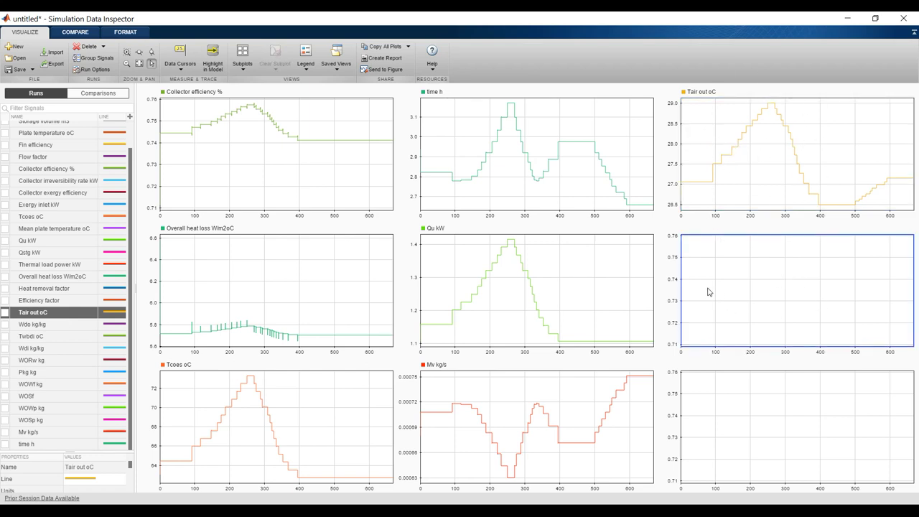
left_click(5, 373)
left_click(5, 373)
left_click(5, 384)
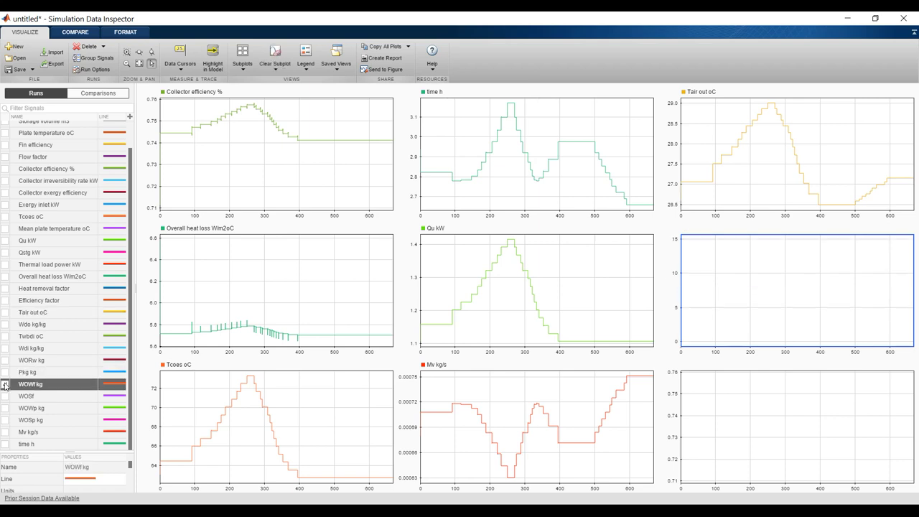
left_click(5, 385)
left_click(5, 396)
left_click(5, 397)
left_click(5, 408)
left_click(5, 408)
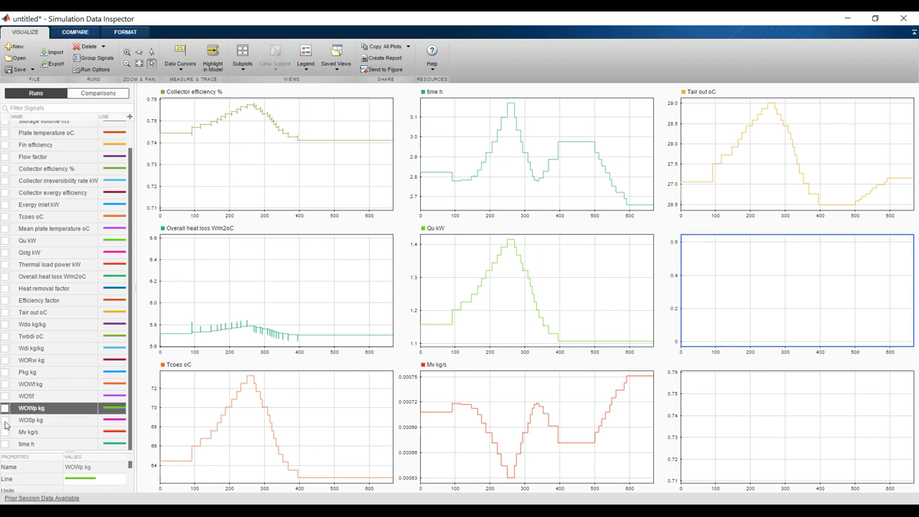
left_click(5, 420)
left_click(5, 420)
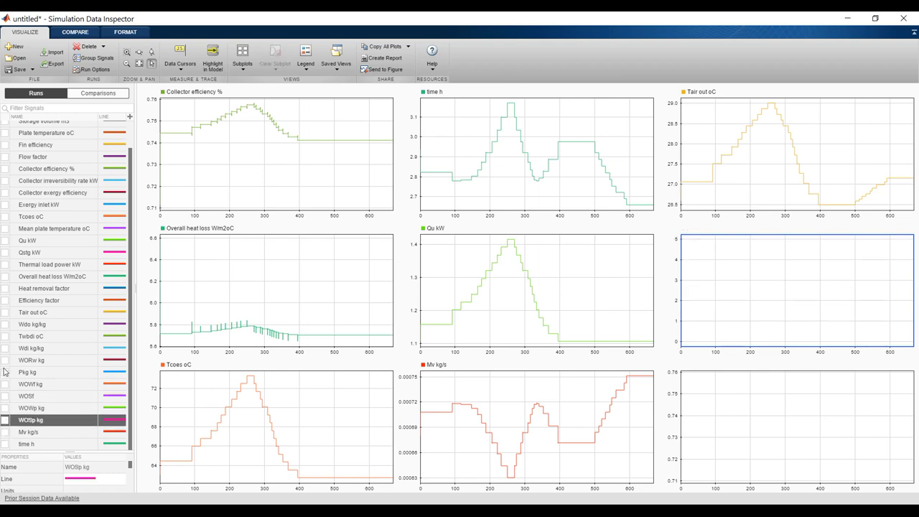
Plot Thermal load power kW in the second row's third subplot and close the Simulation Data Inspector to return to the dryer unit model.
left_click(5, 265)
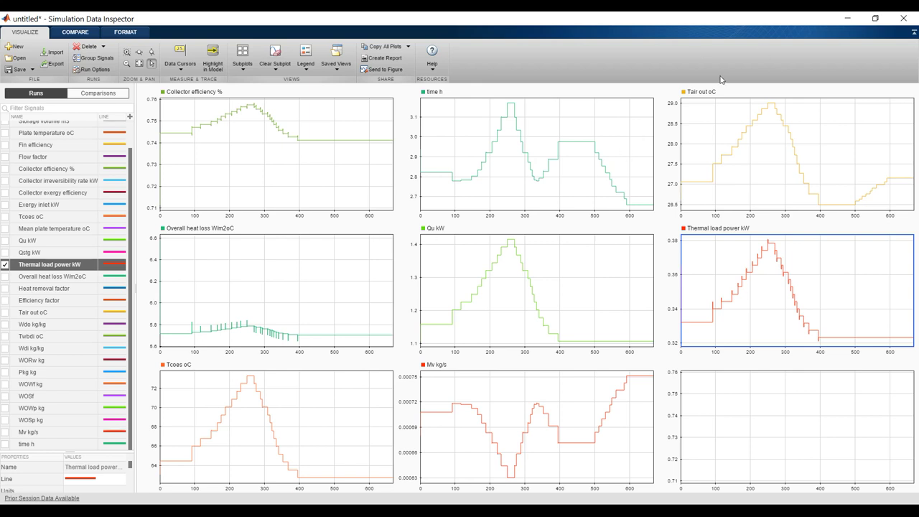
left_click(903, 18)
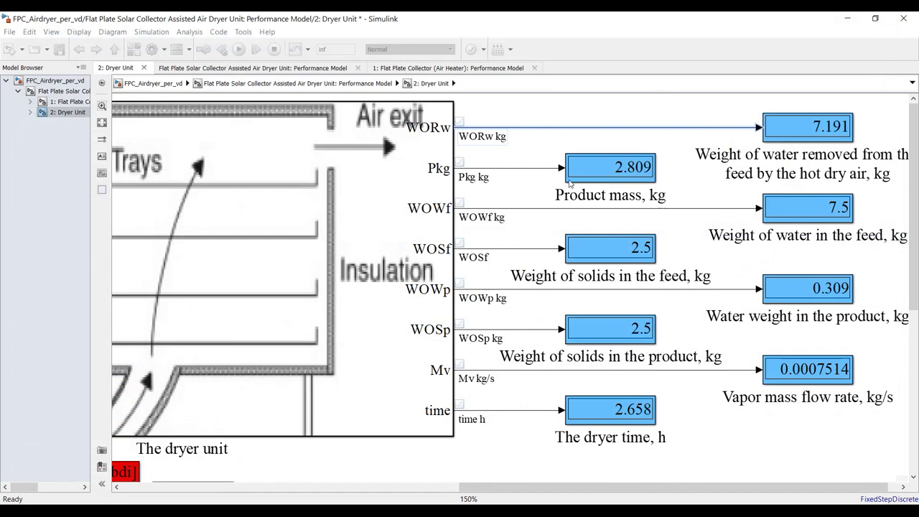
left_click(102, 123)
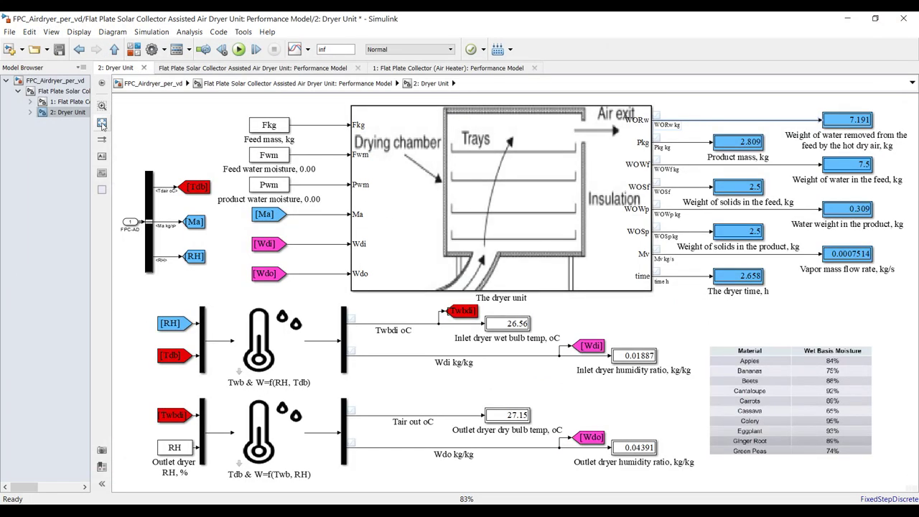